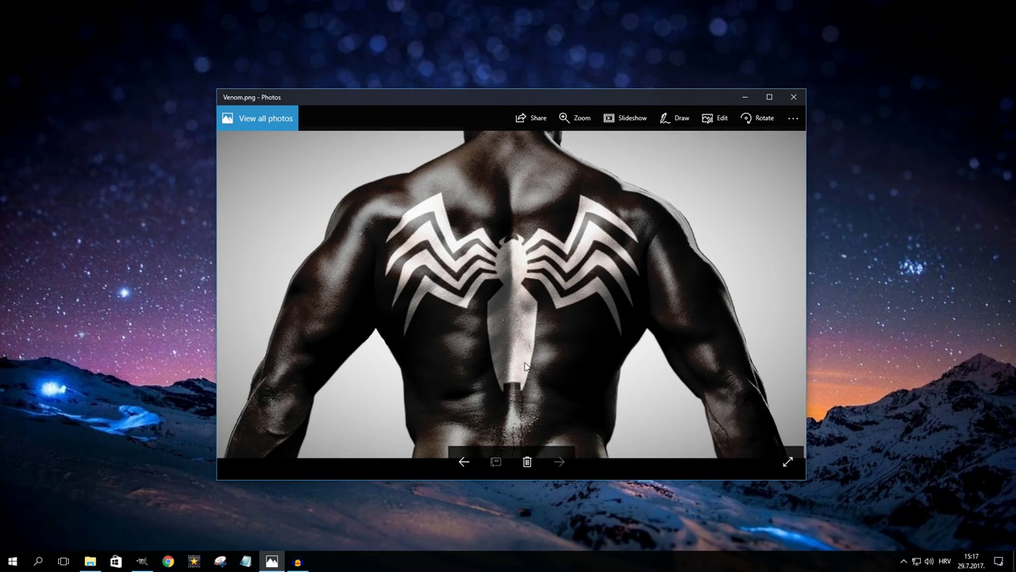
Leave the Venom.png preview in Photos for the GIMP project holding back.png and spider.png
left_click(142, 562)
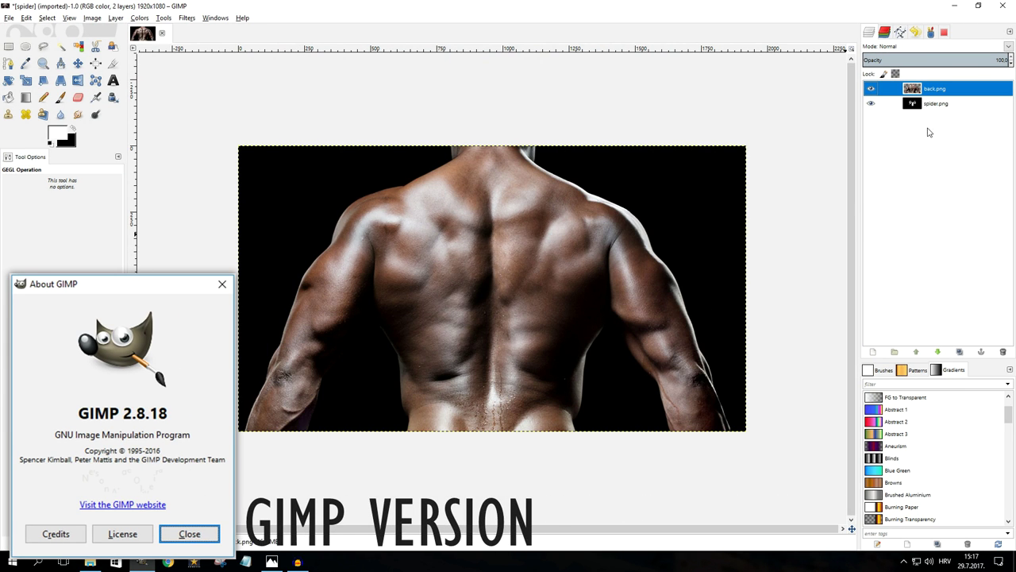
left_click(871, 104)
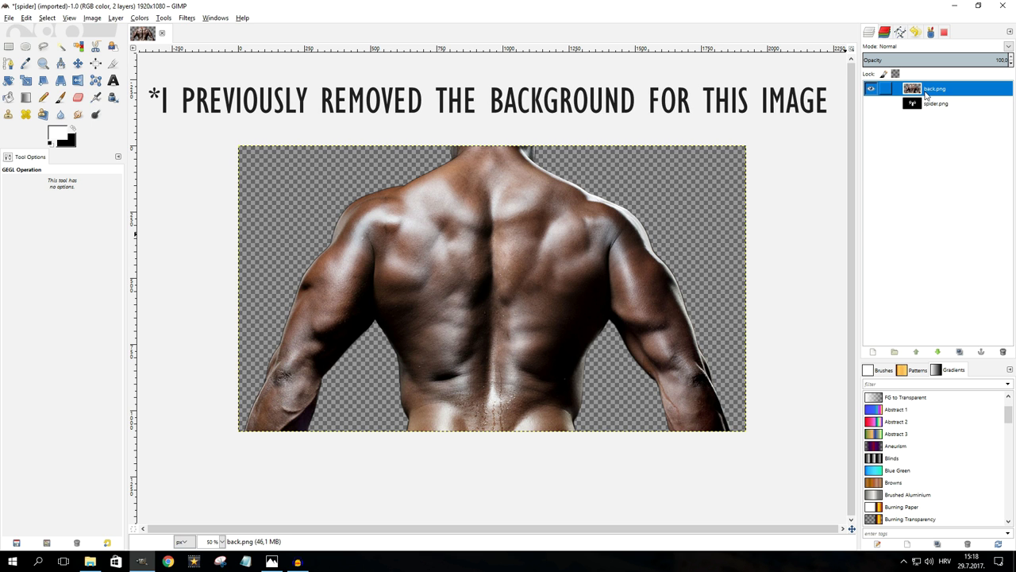
left_click(870, 89)
left_click(871, 103)
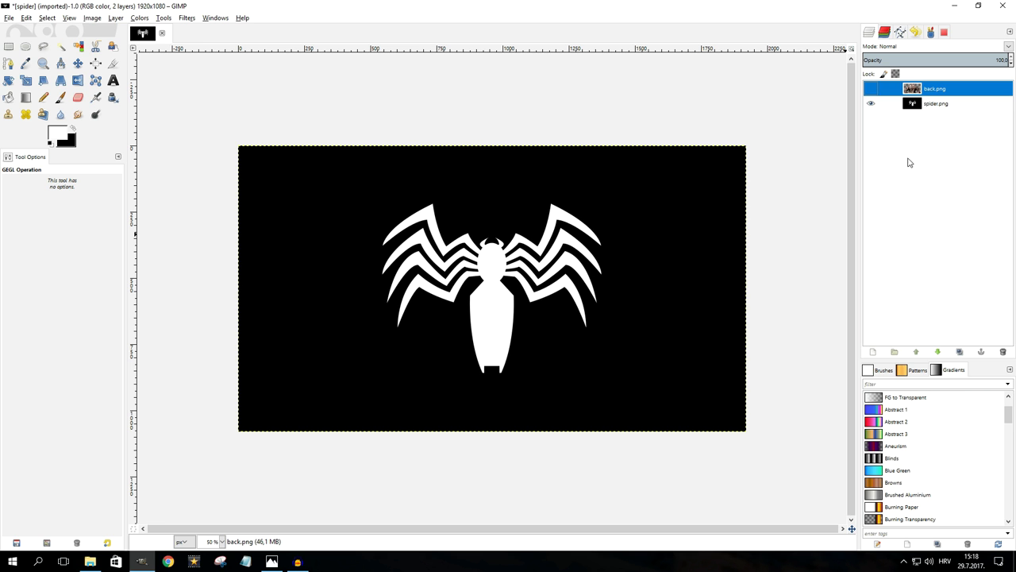
left_click(871, 88)
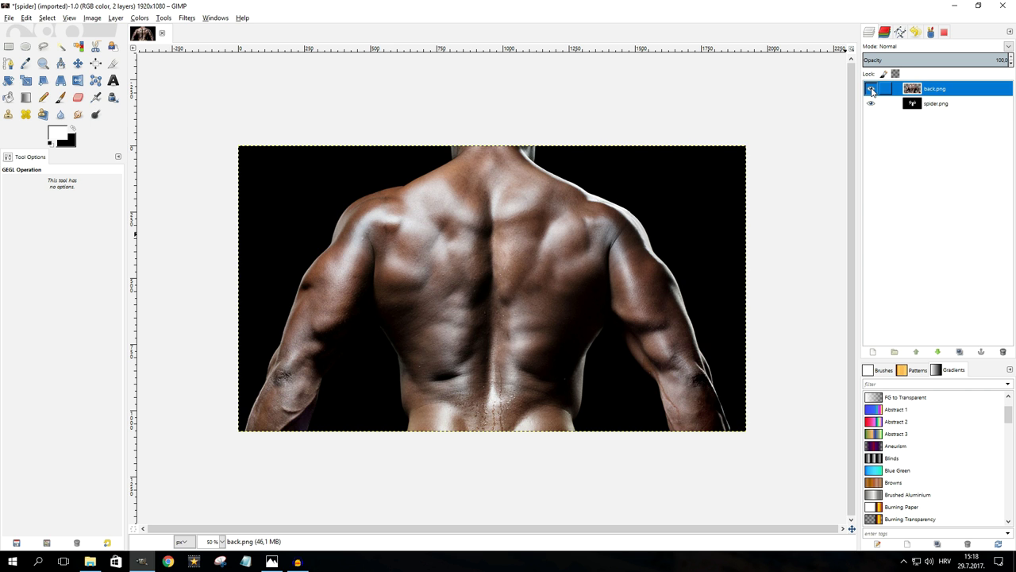
left_click(871, 88)
left_click(871, 89)
left_click_drag(986, 61, 974, 60)
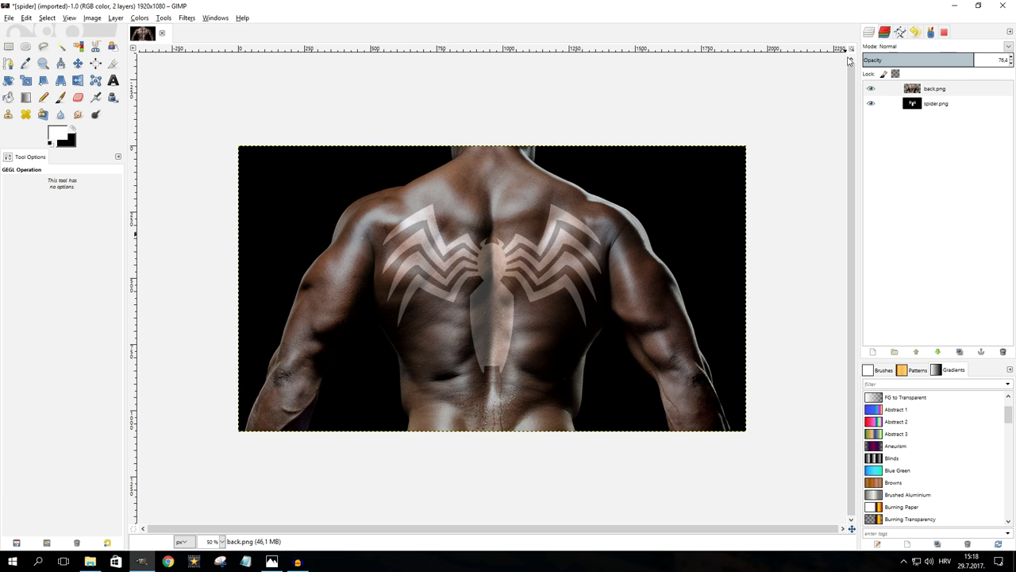
left_click(78, 63)
left_click(480, 217)
mouse_move(480, 218)
left_mouse_down()
mouse_move(474, 208)
mouse_move(484, 211)
left_mouse_up()
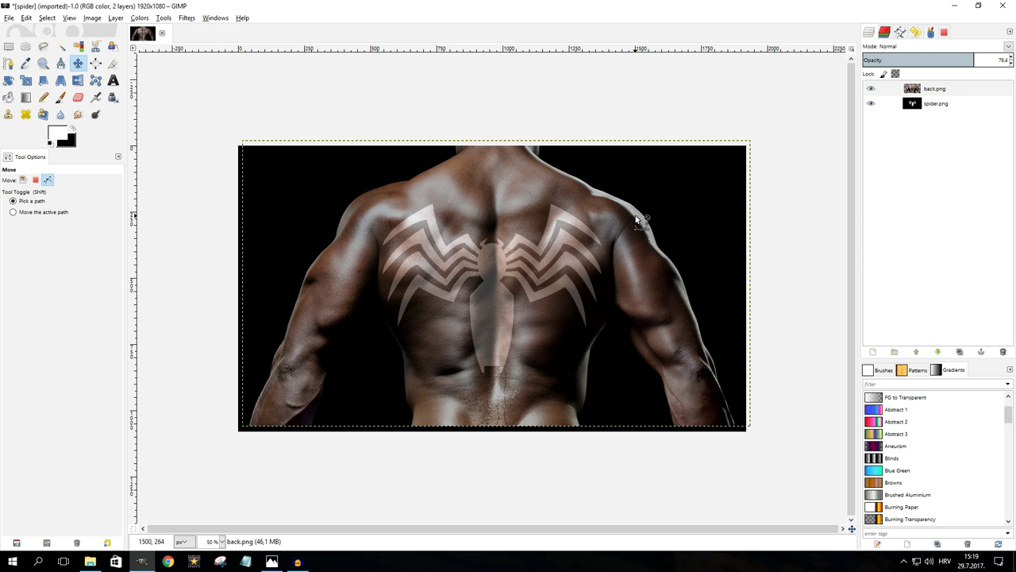
key("ctrl+z")
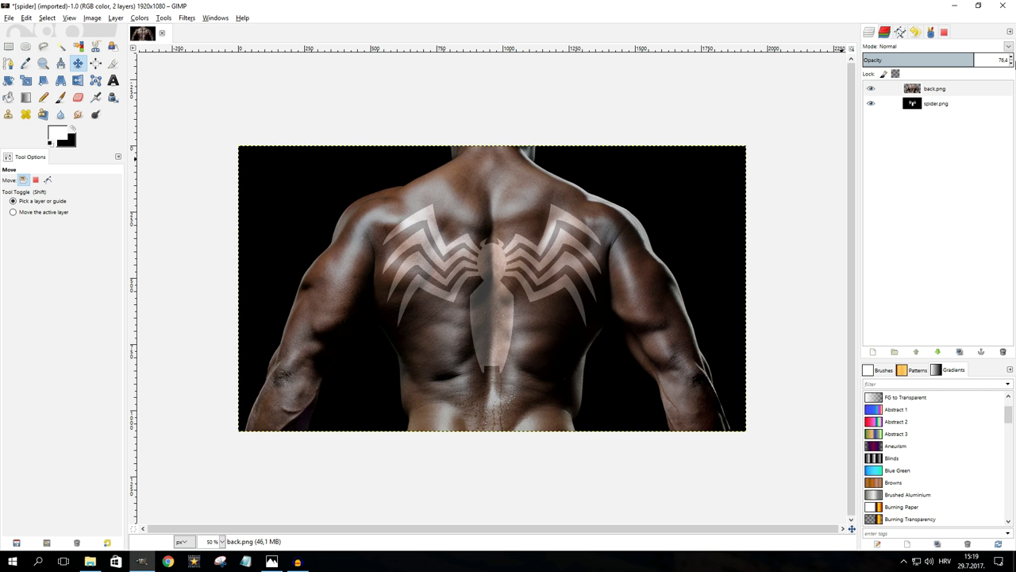
left_click(1009, 61)
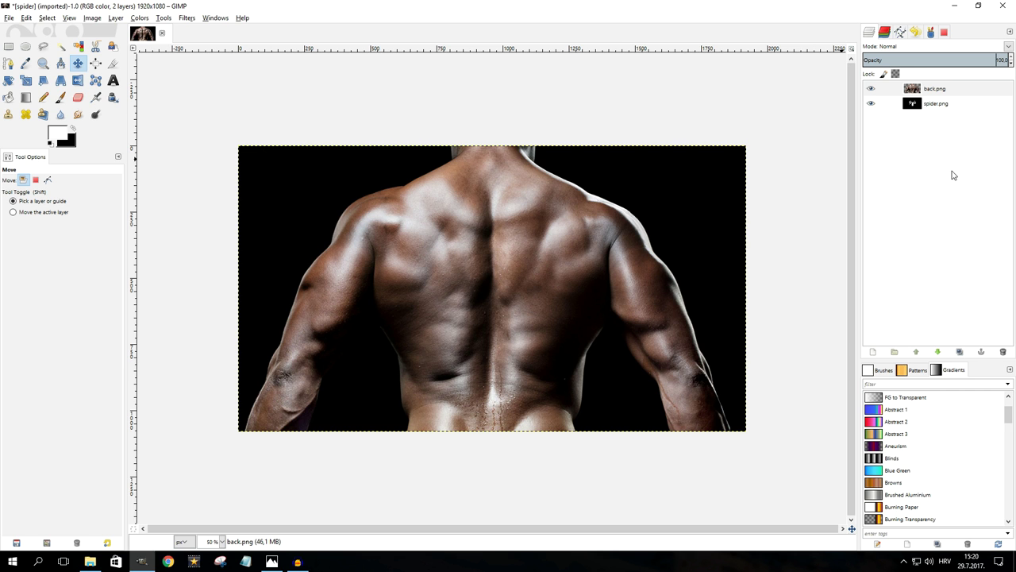
left_click(940, 91)
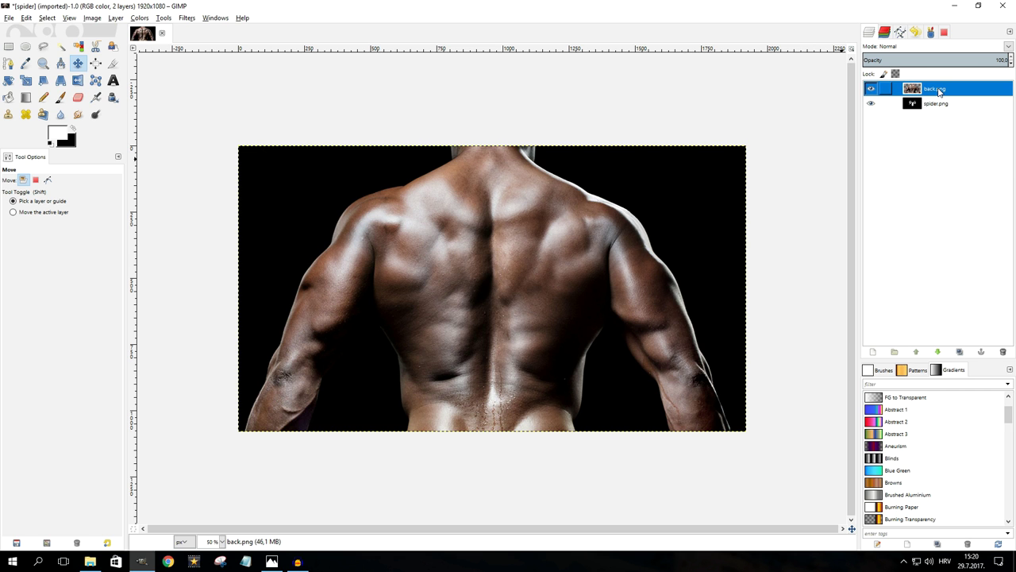
Duplicate back.png, move the copy below spider.png, and reselect the top back.png layer
left_click(959, 351)
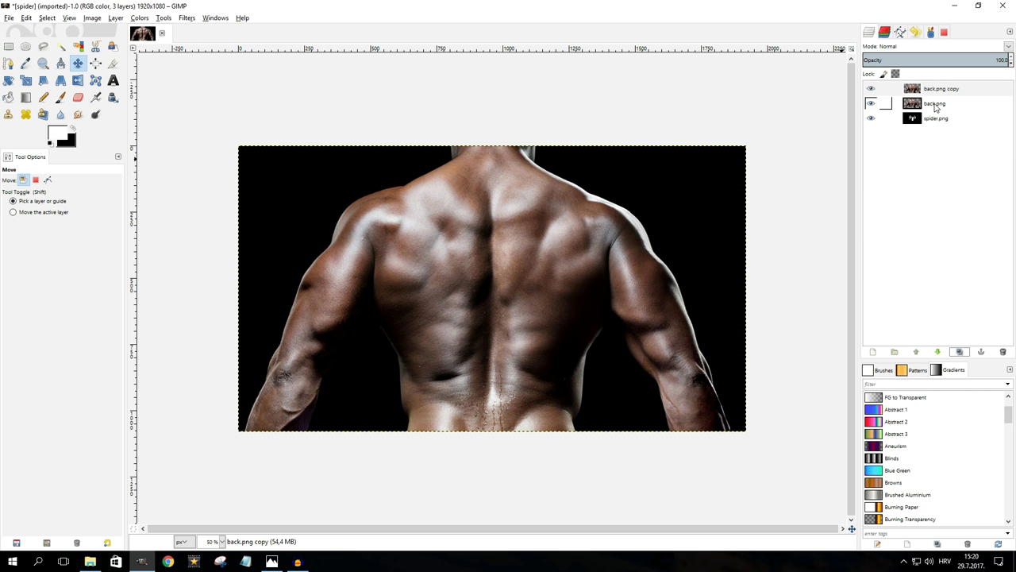
left_click_drag(941, 89, 943, 125)
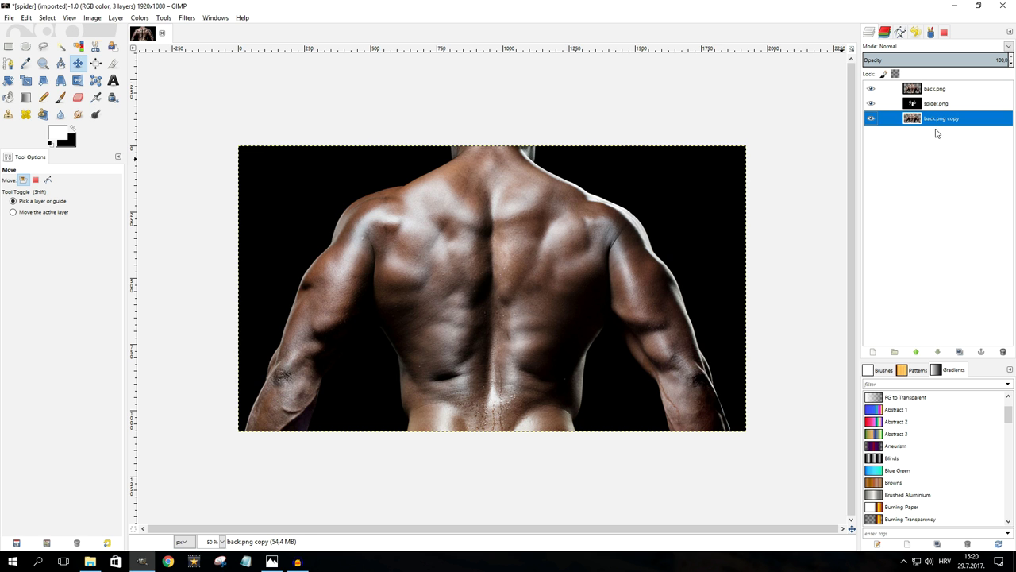
left_click(935, 92)
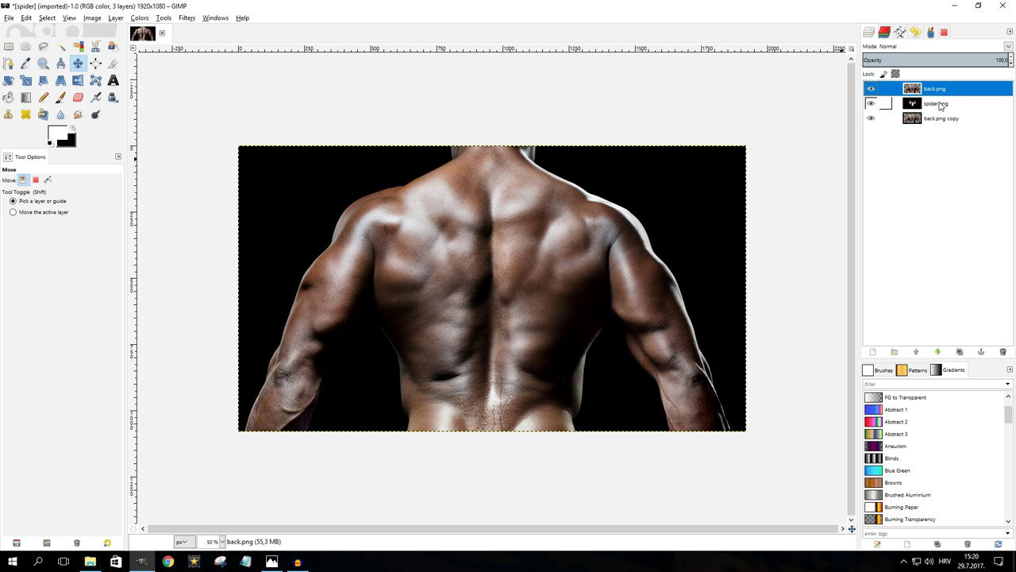
left_click(938, 104)
left_click(943, 118)
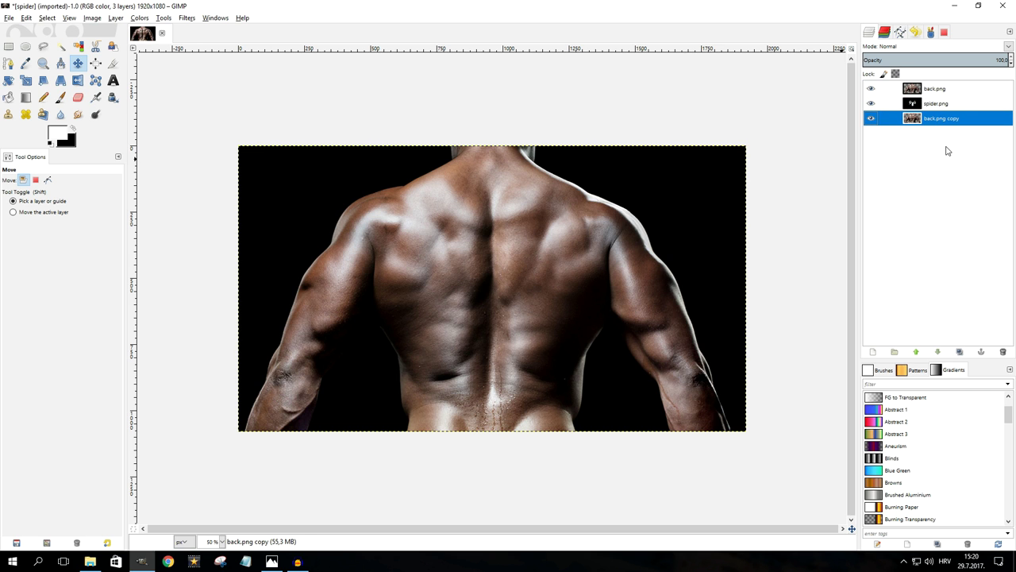
left_click(937, 90)
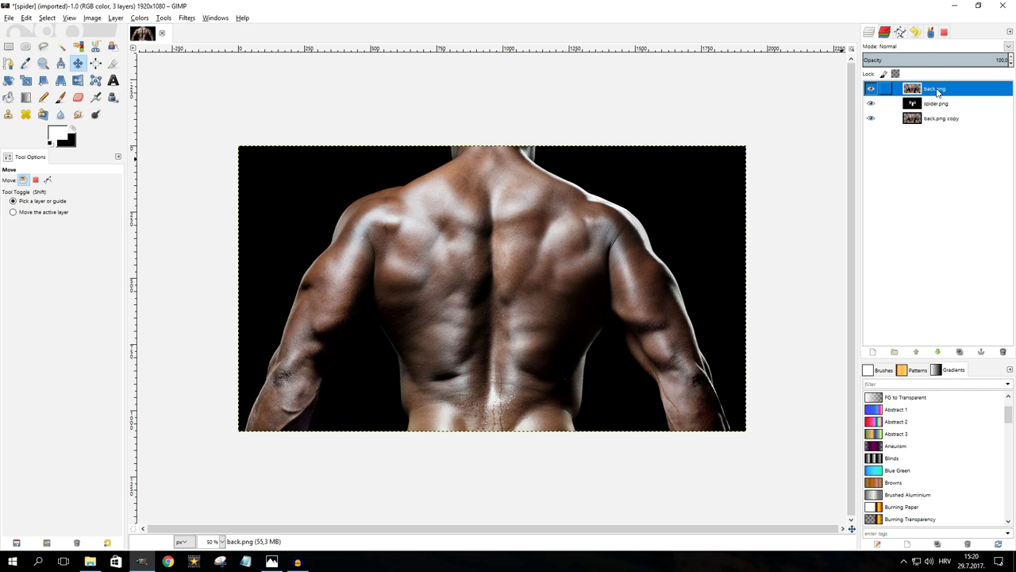
Desaturate the top back.png layer using the Lightness shade of gray
left_click(143, 20)
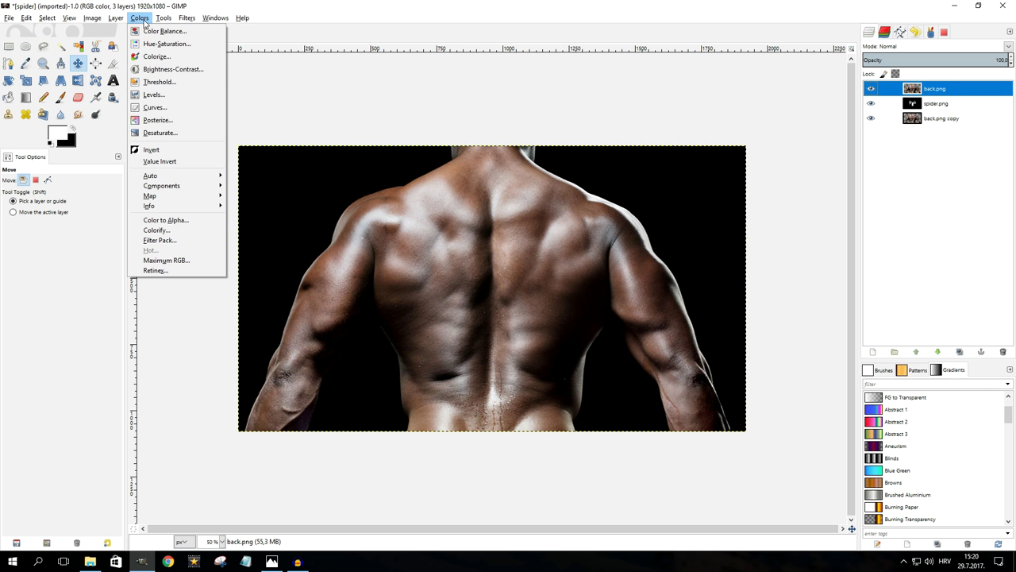
left_click(163, 133)
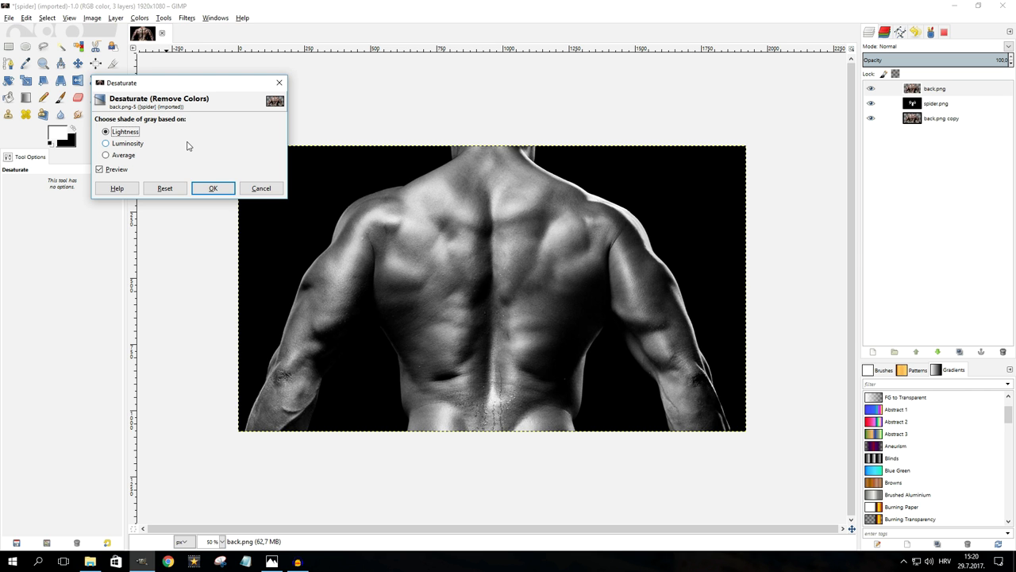
left_click(211, 188)
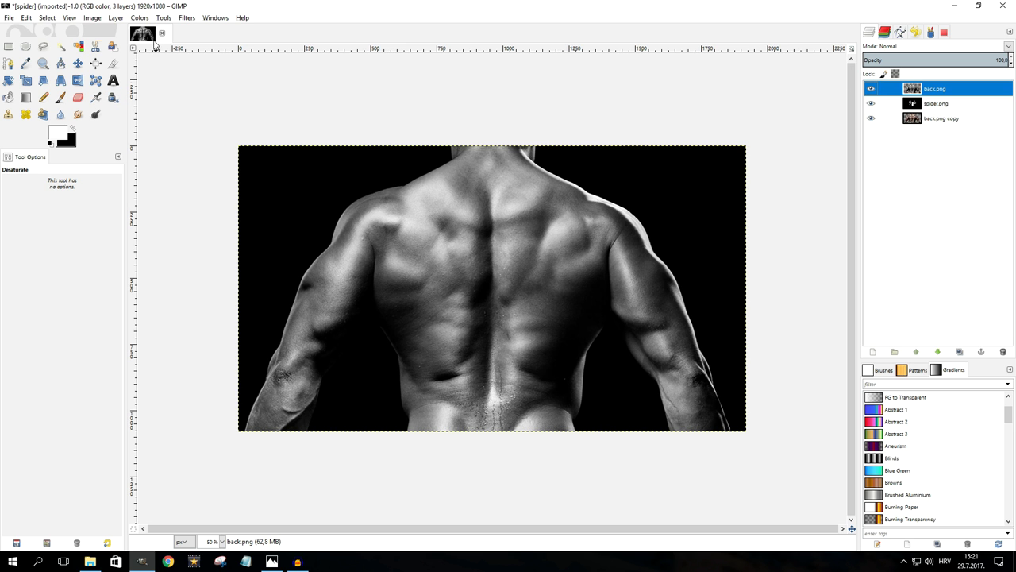
Apply Levels to the grayscale back.png with input levels 14, 0.97 and 221
left_click(141, 17)
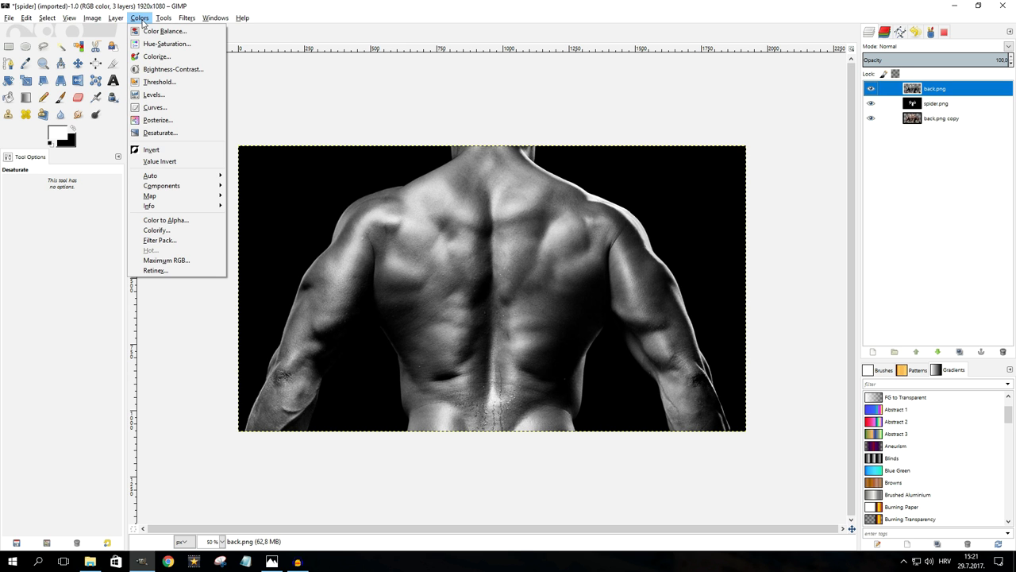
left_click(156, 94)
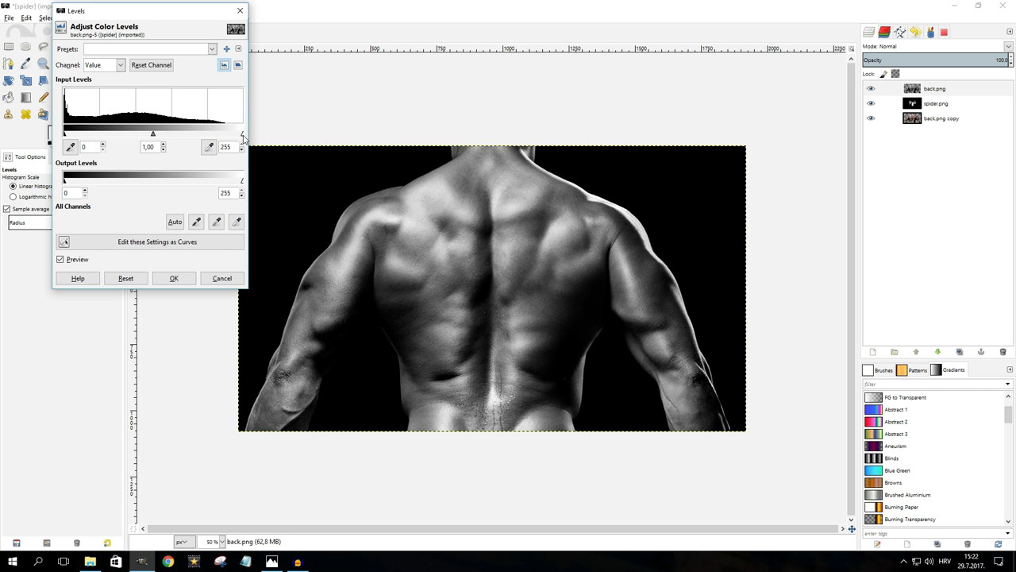
left_click_drag(243, 135, 226, 137)
left_click_drag(64, 133, 68, 133)
left_click_drag(145, 135, 146, 135)
left_click_drag(229, 135, 219, 135)
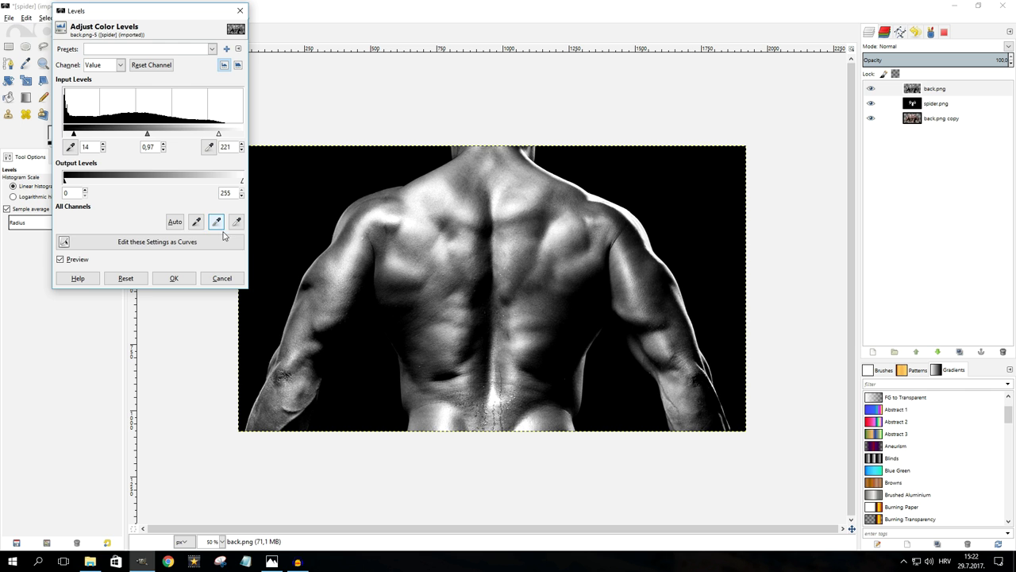
left_click(180, 278)
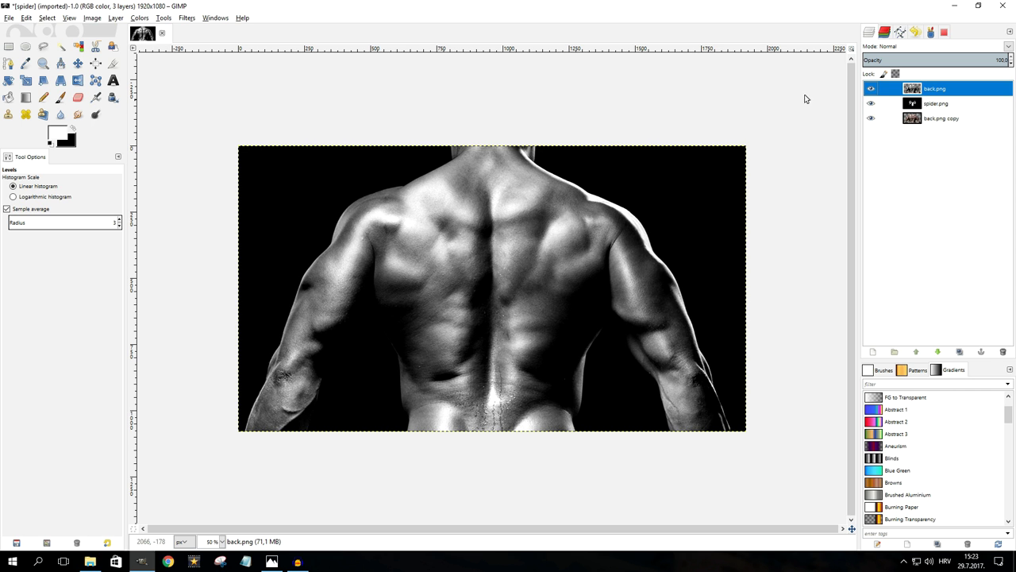
Apply a Gaussian Blur with a 10 px radius to the top back.png layer
left_click(187, 18)
mouse_move(221, 81)
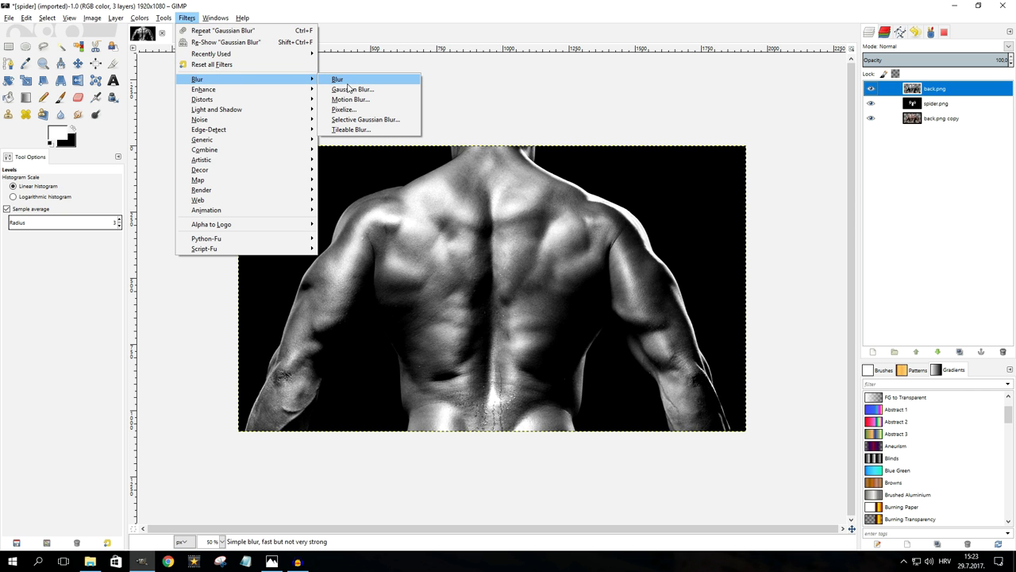
left_click(349, 90)
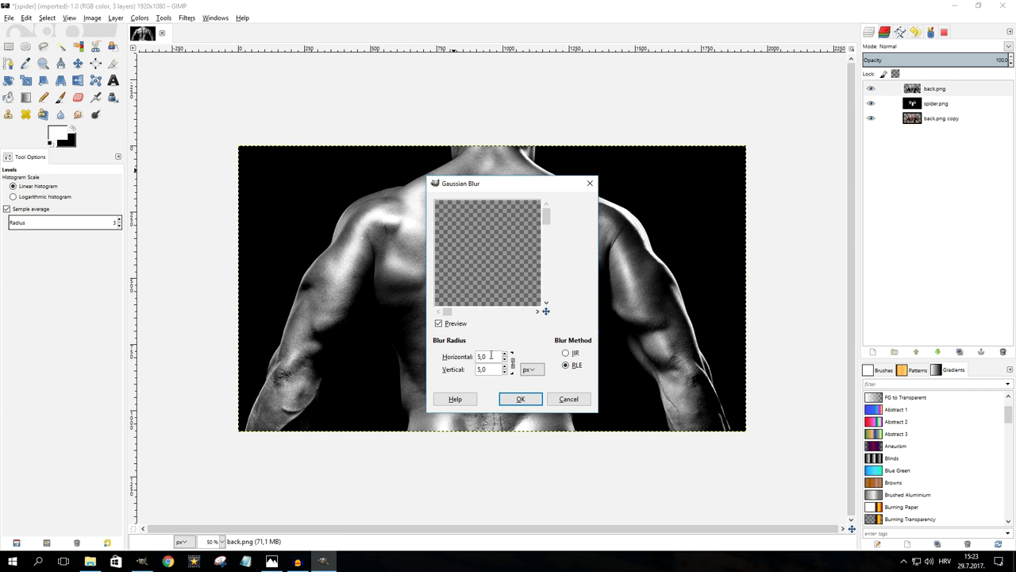
triple_click(490, 356)
type("10")
left_click(493, 370)
left_click(531, 399)
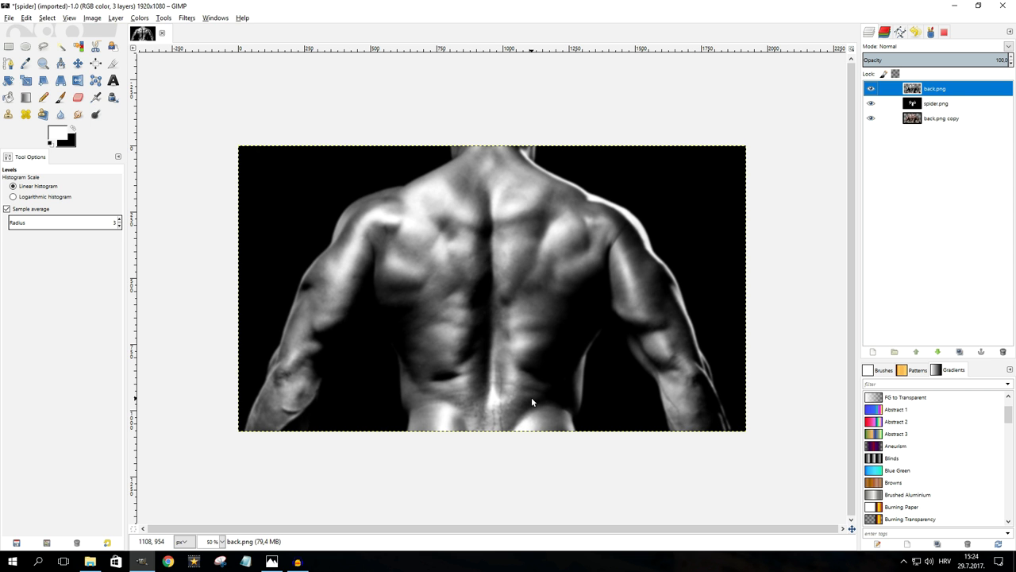
Fit the back.png layer boundary to the image size, then select spider.png
right_click(958, 90)
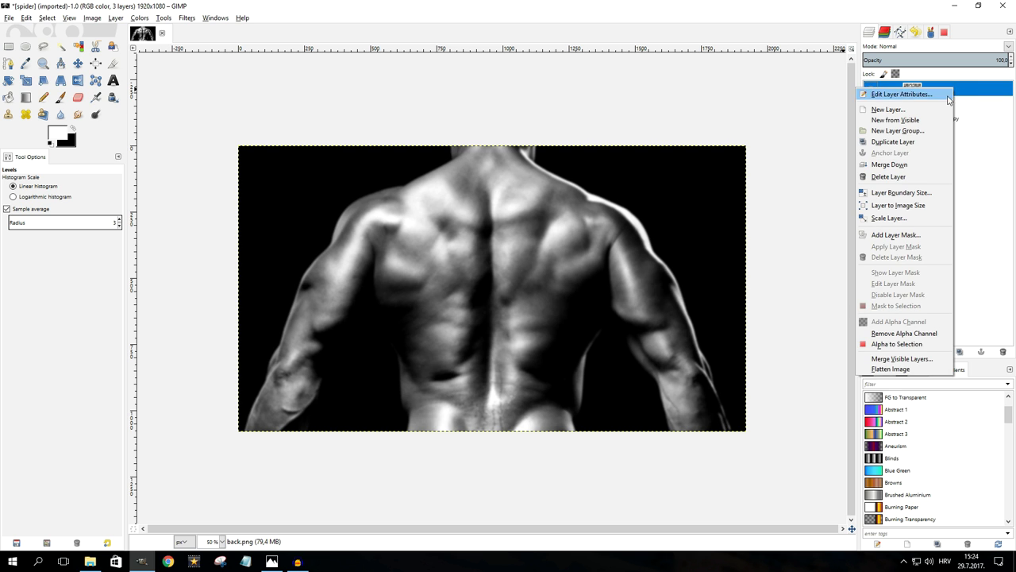
left_click(909, 206)
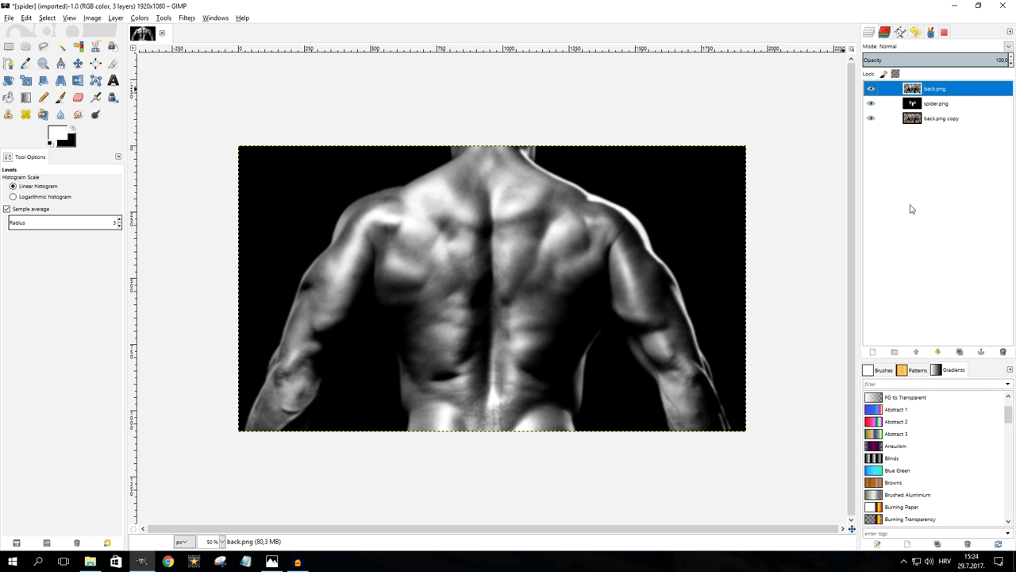
left_click(941, 104)
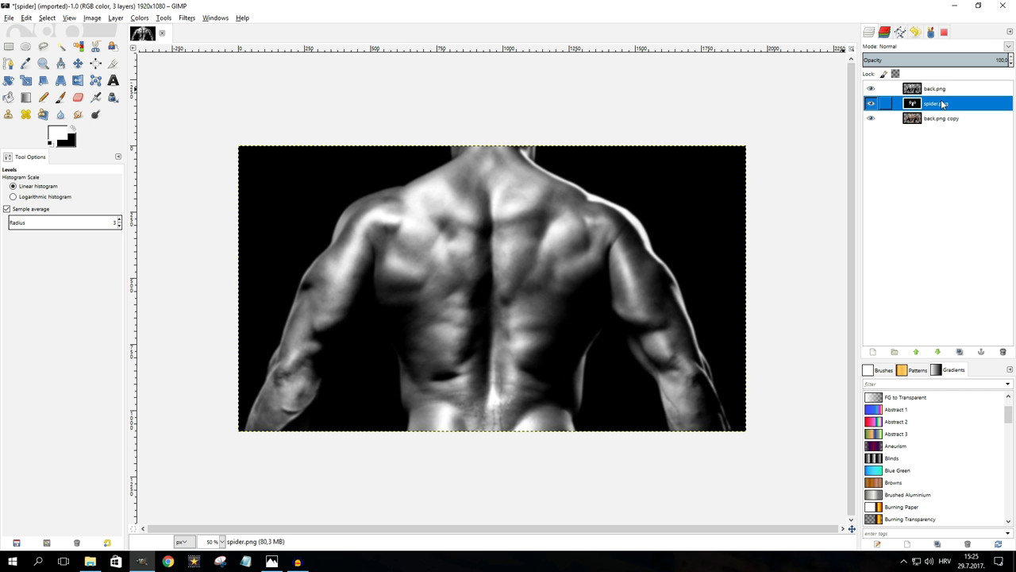
Displace spider.png by 10 in X and Y using back.png as map, with Smear edges
left_click(191, 19)
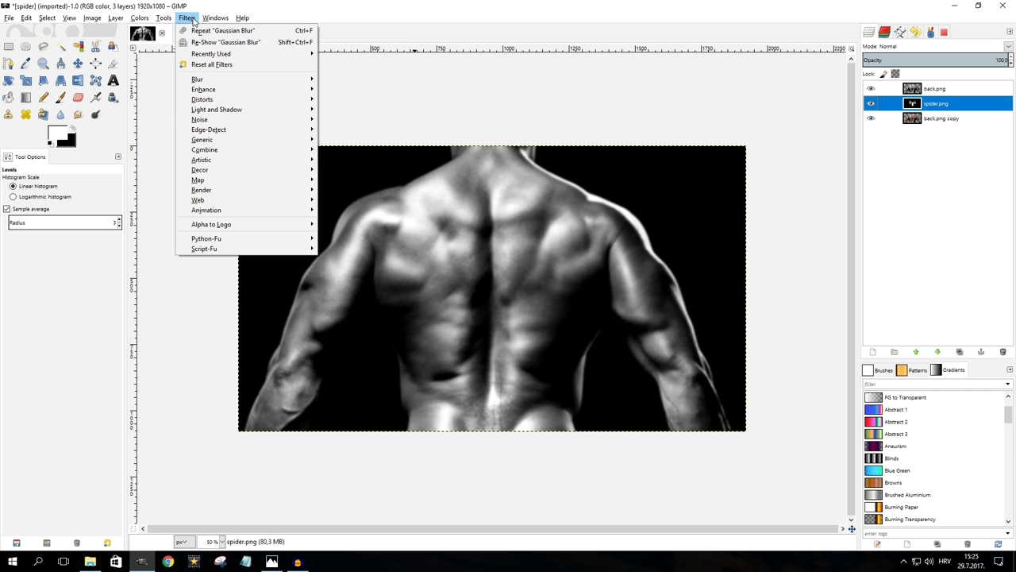
mouse_move(228, 183)
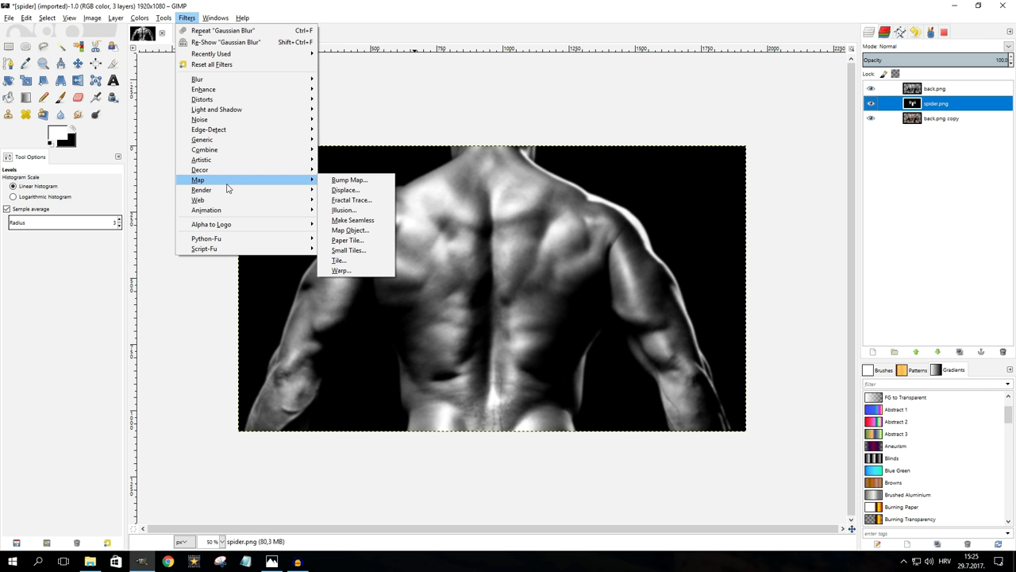
left_click(351, 191)
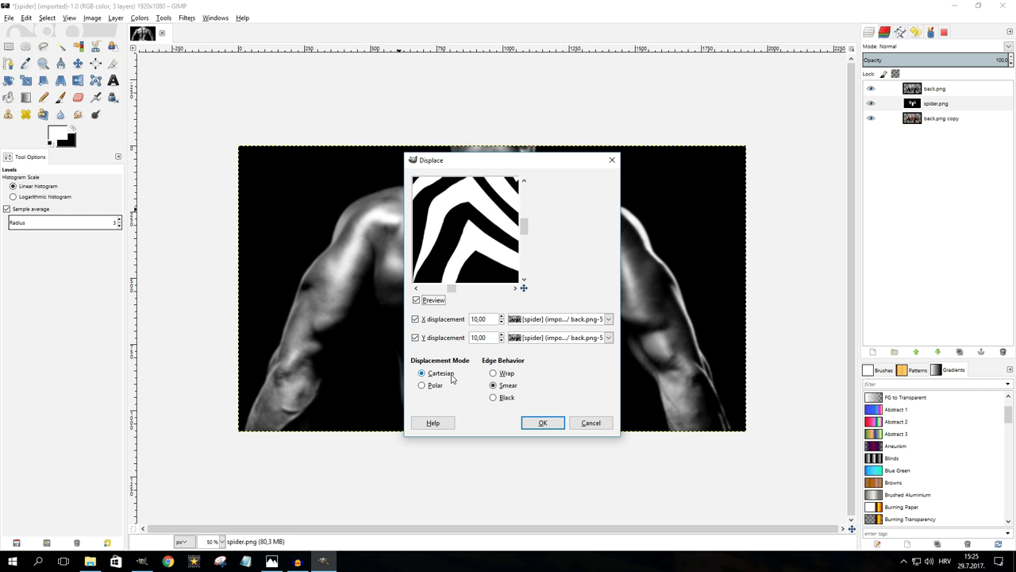
left_click(510, 387)
left_click(553, 423)
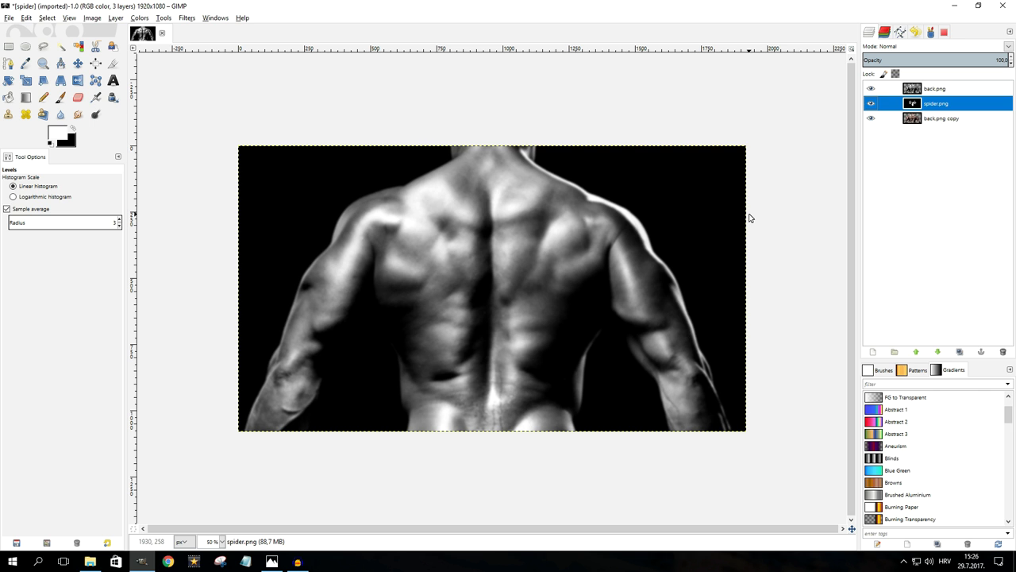
left_click(944, 89)
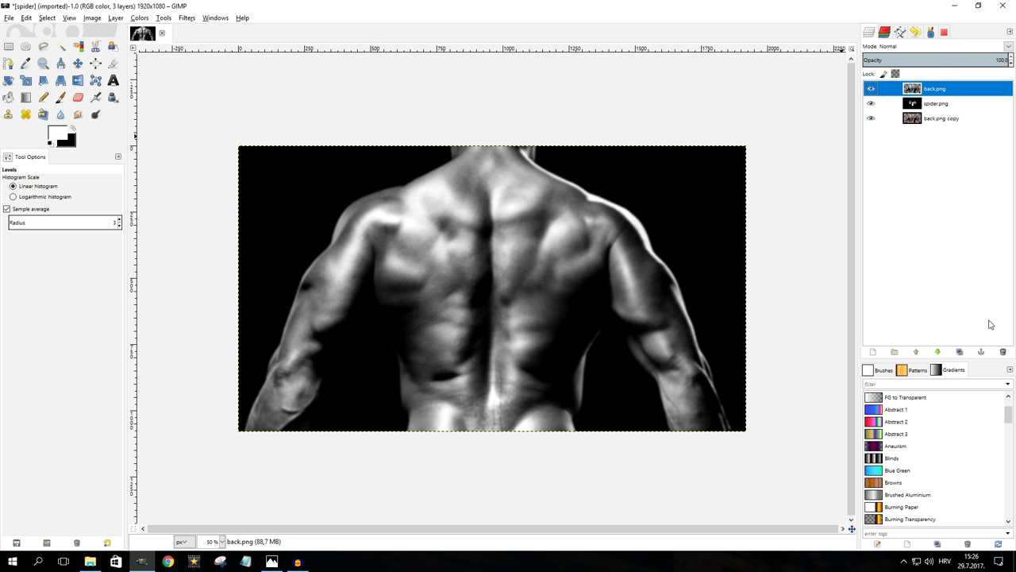
Delete the back.png map layer and give spider.png a 5 px Gaussian blur
left_click(1002, 351)
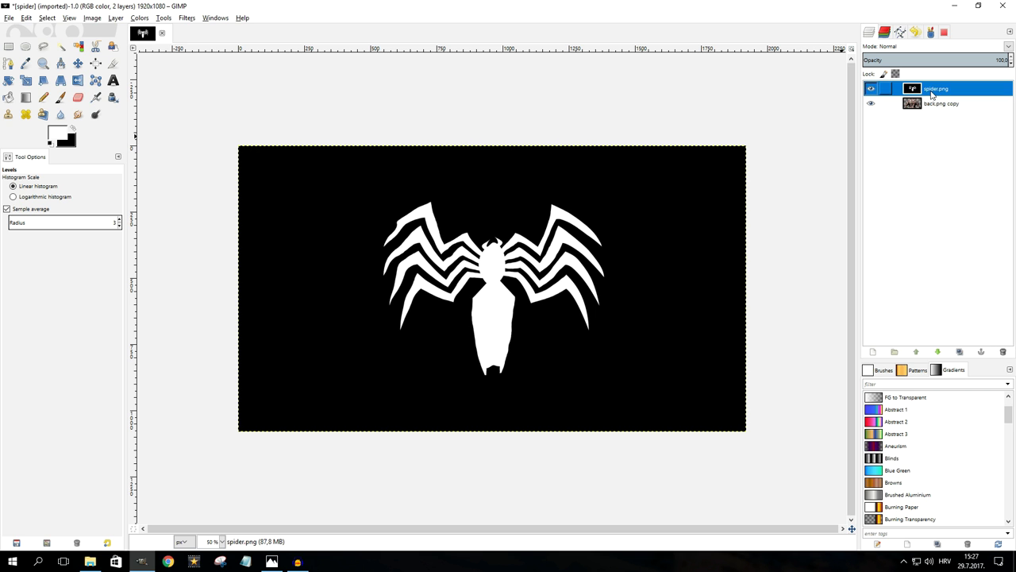
left_click(187, 17)
mouse_move(218, 83)
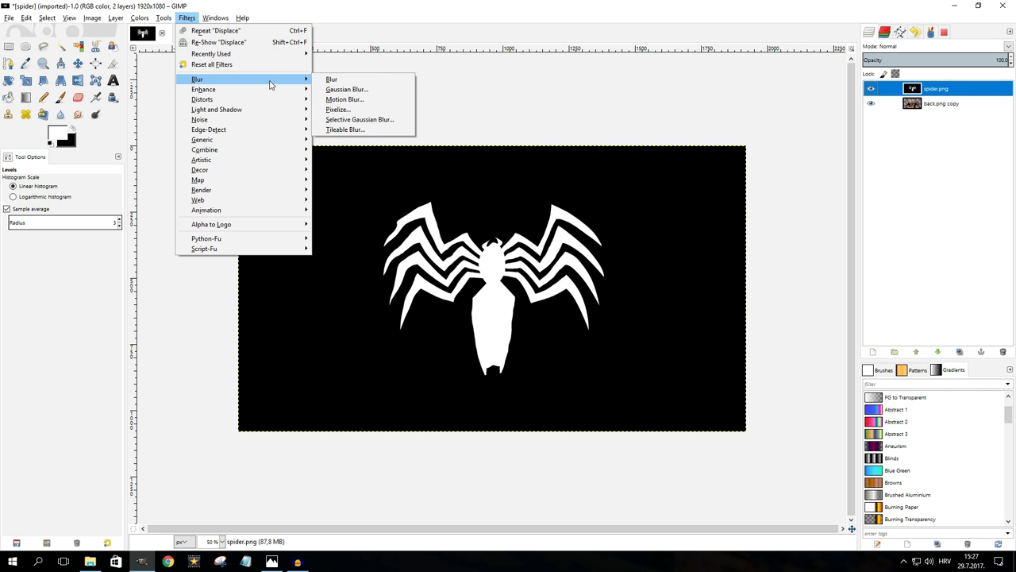
left_click(340, 89)
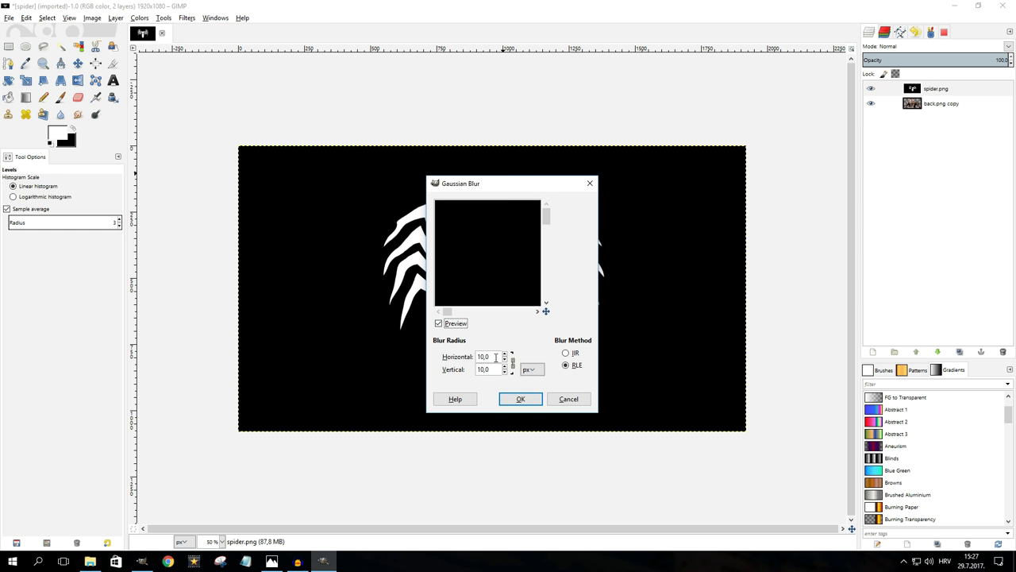
left_click_drag(497, 359, 468, 360)
type("5")
left_click(490, 368)
left_click_drag(547, 221, 549, 267)
left_click_drag(446, 312, 488, 318)
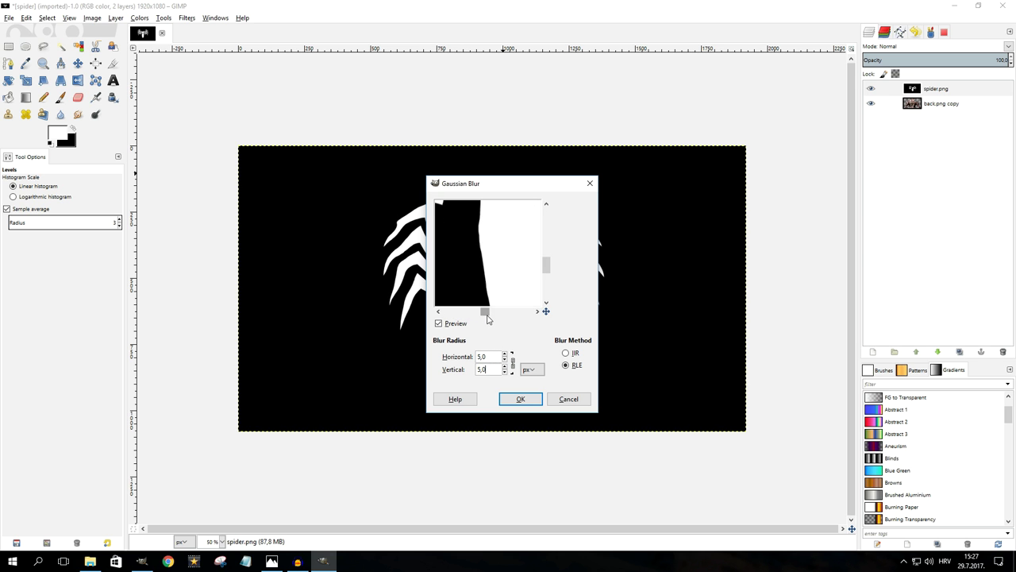
left_click(520, 398)
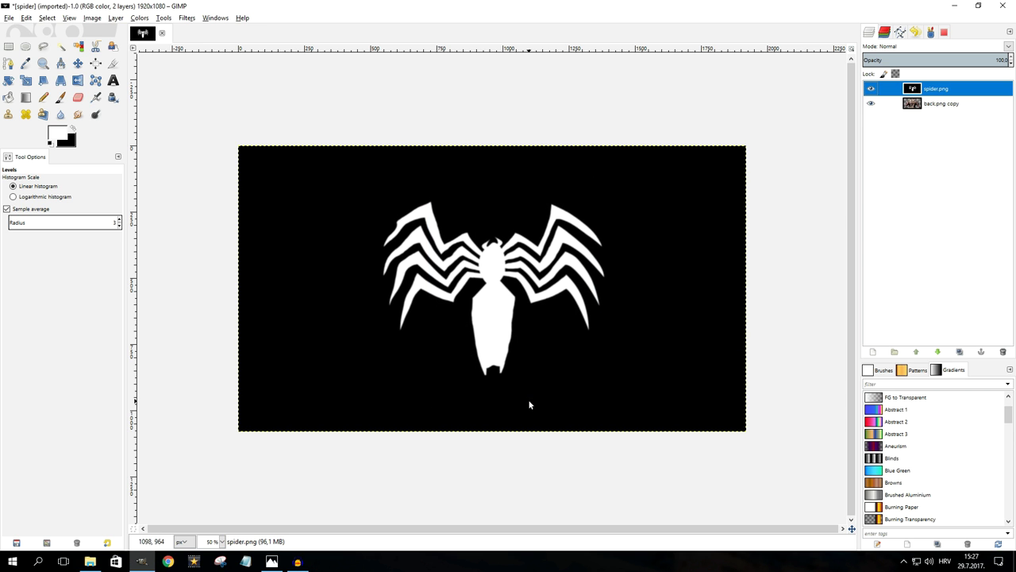
Turn the back.png copy layer's alpha into a selection of the back figure
left_click(927, 109)
right_click(927, 110)
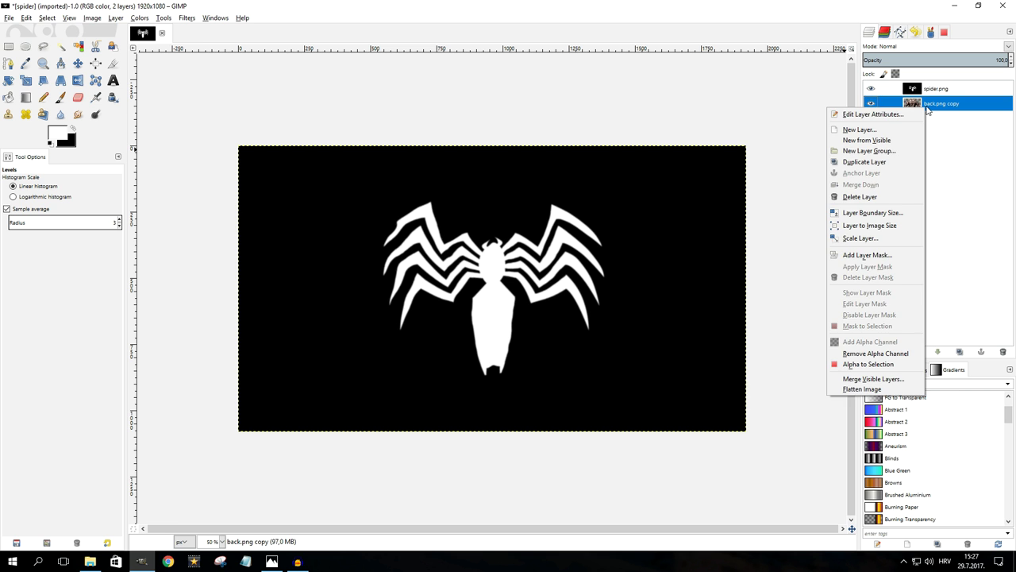
left_click(871, 363)
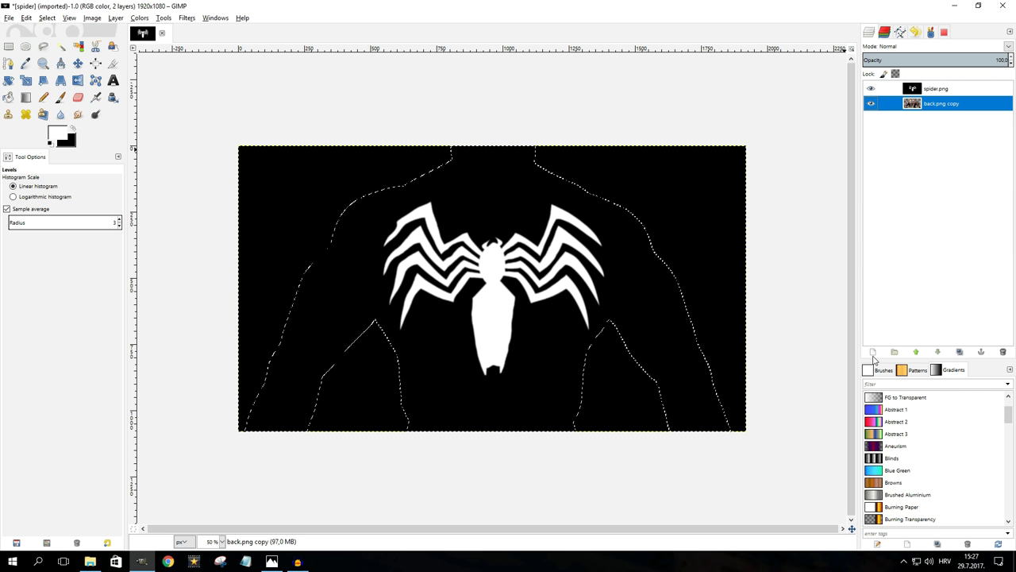
left_click(917, 89)
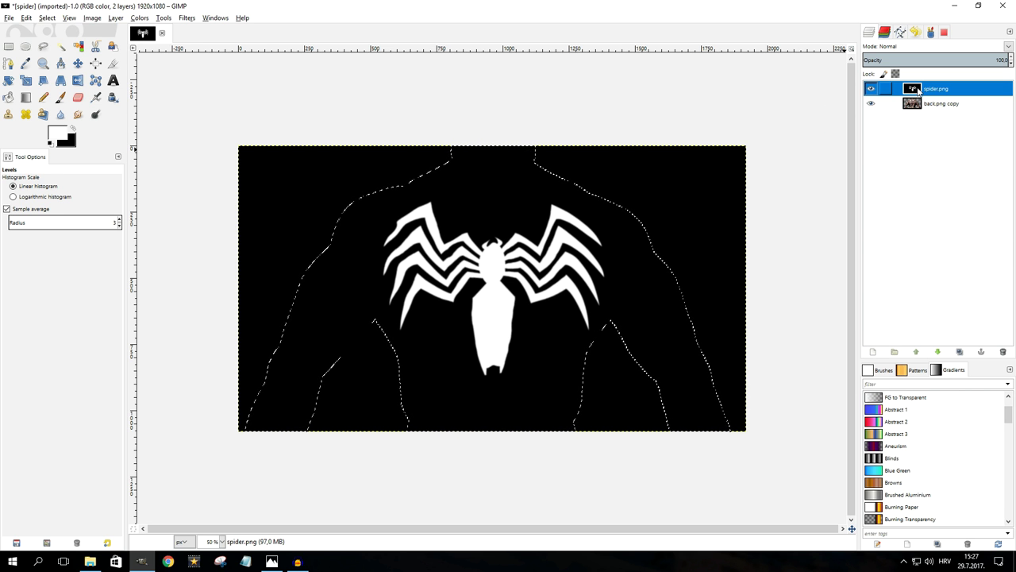
right_click(918, 91)
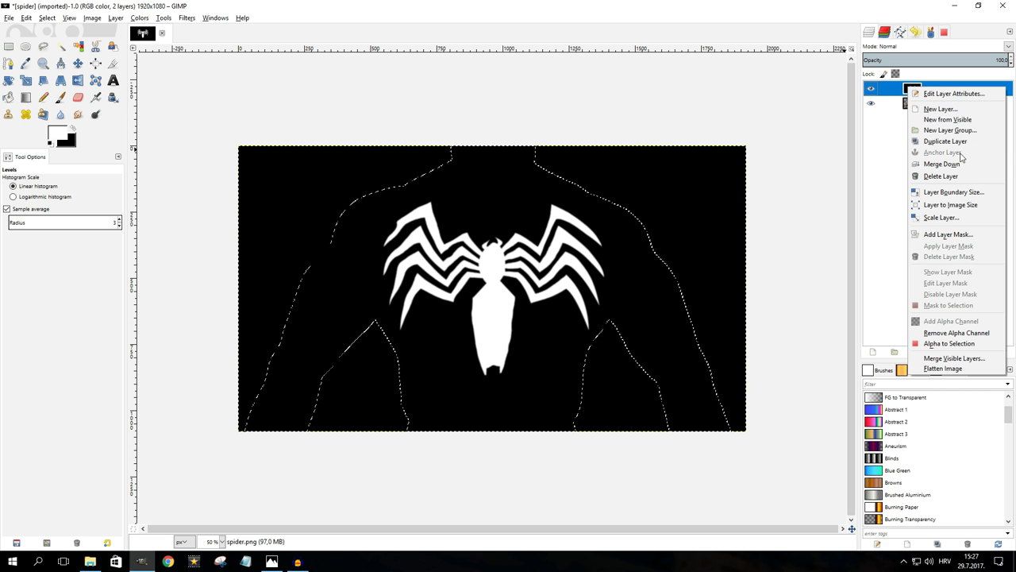
Add a selection-based mask to spider.png, clear the selection, and hide spider.png
left_click(948, 234)
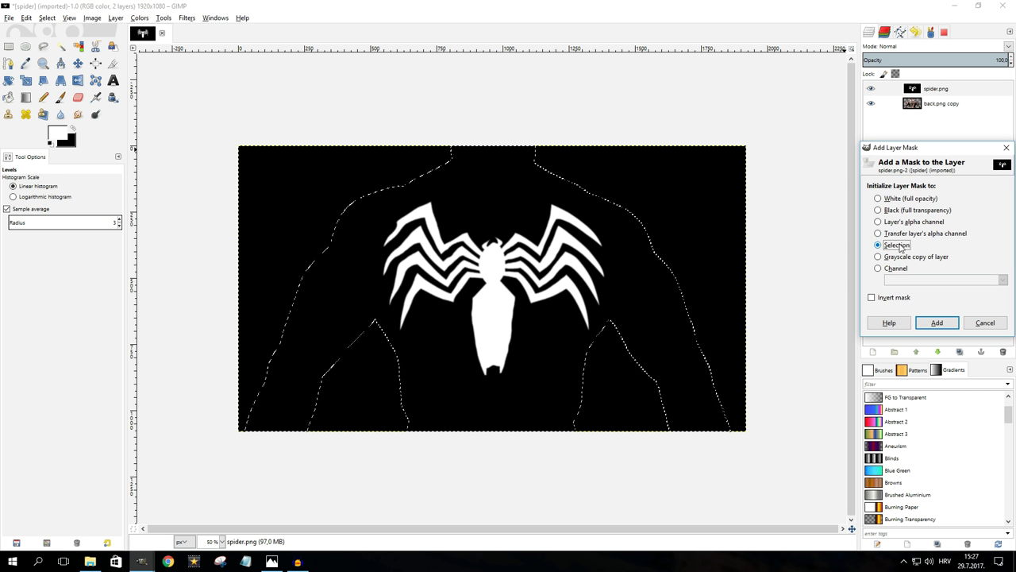
left_click(939, 322)
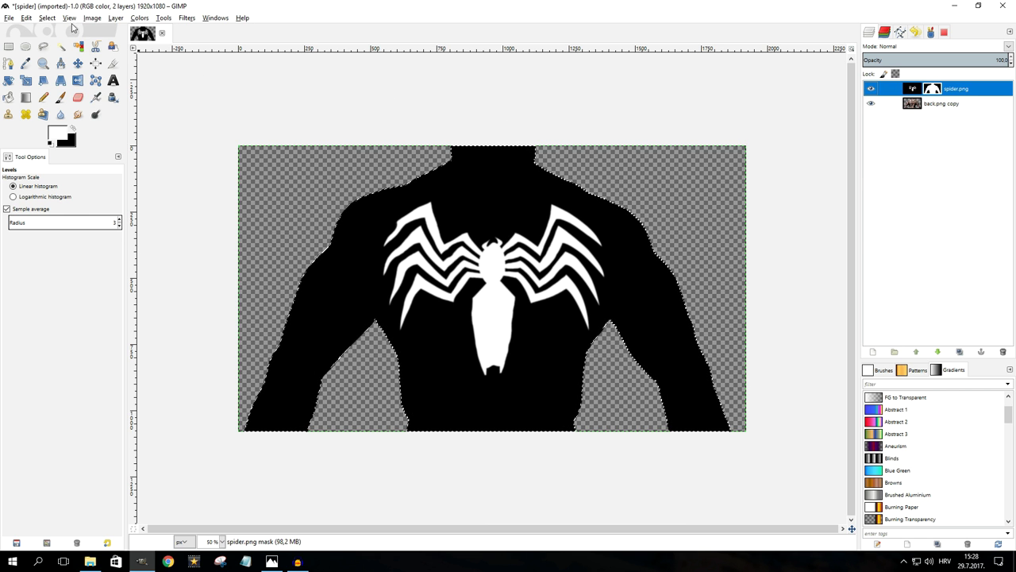
left_click(47, 18)
left_click(59, 42)
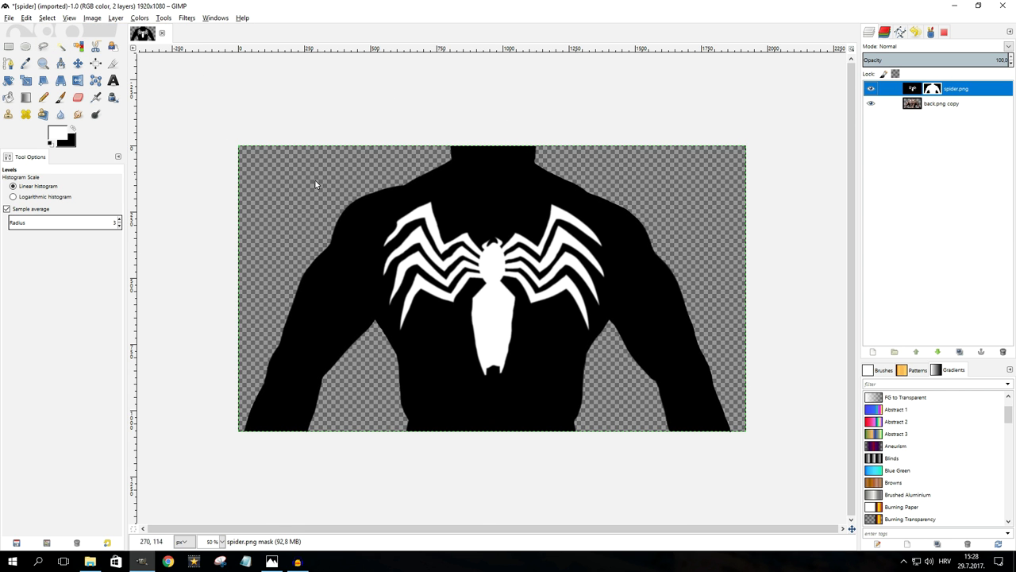
left_click(870, 90)
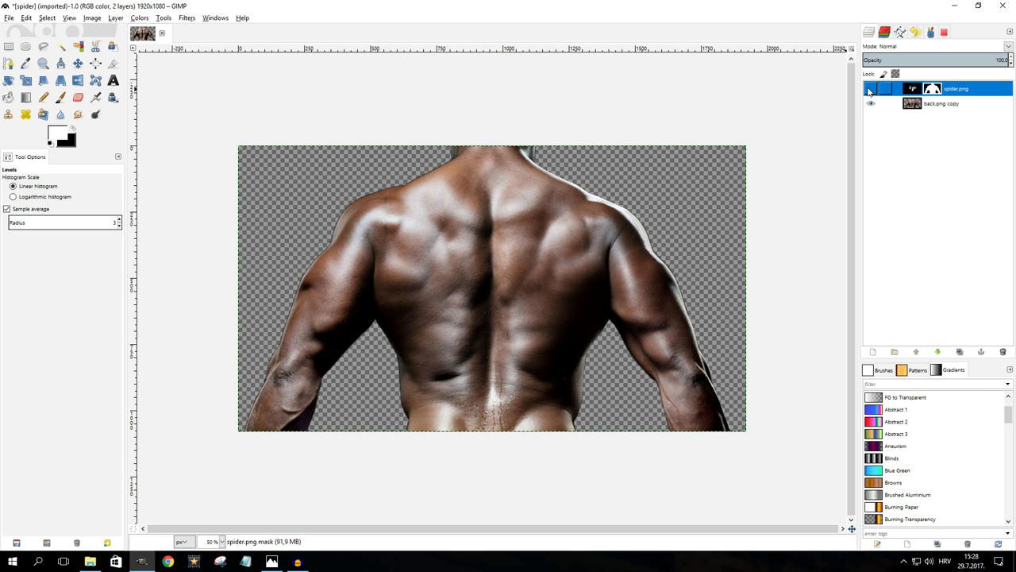
left_click(931, 107)
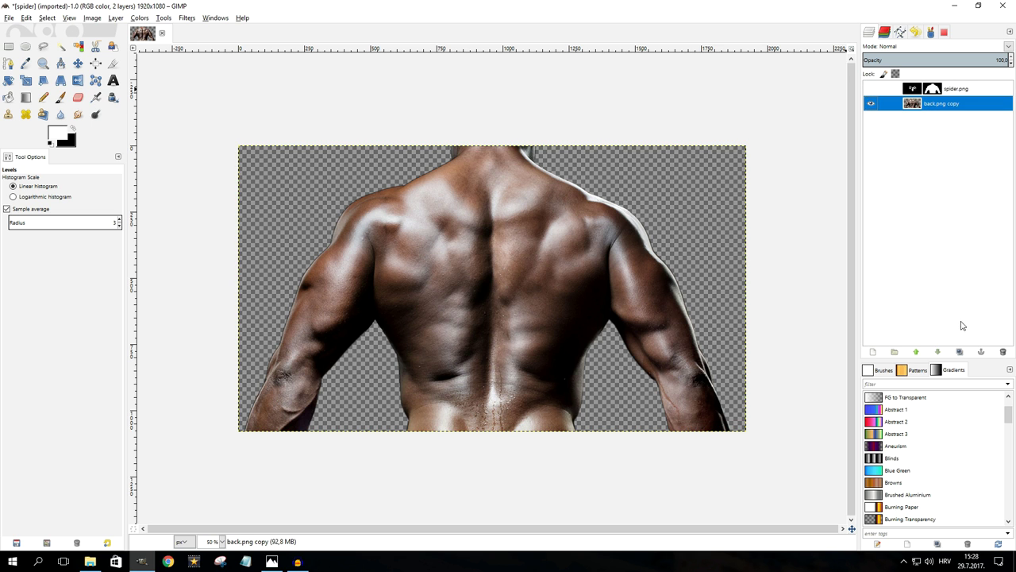
Duplicate back.png copy, desaturate the duplicate, and make spider.png visible again
left_click(959, 352)
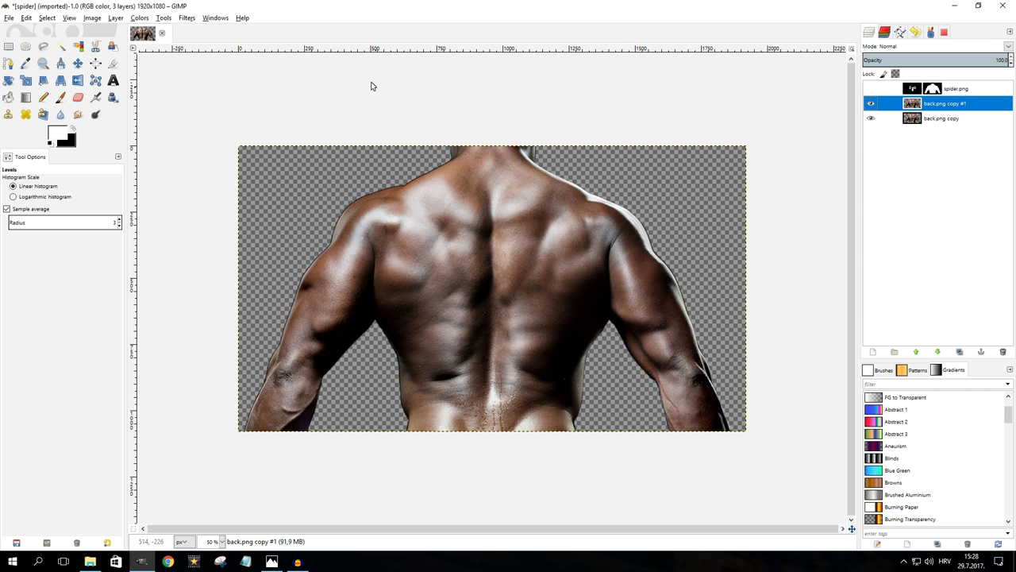
left_click(139, 18)
left_click(167, 133)
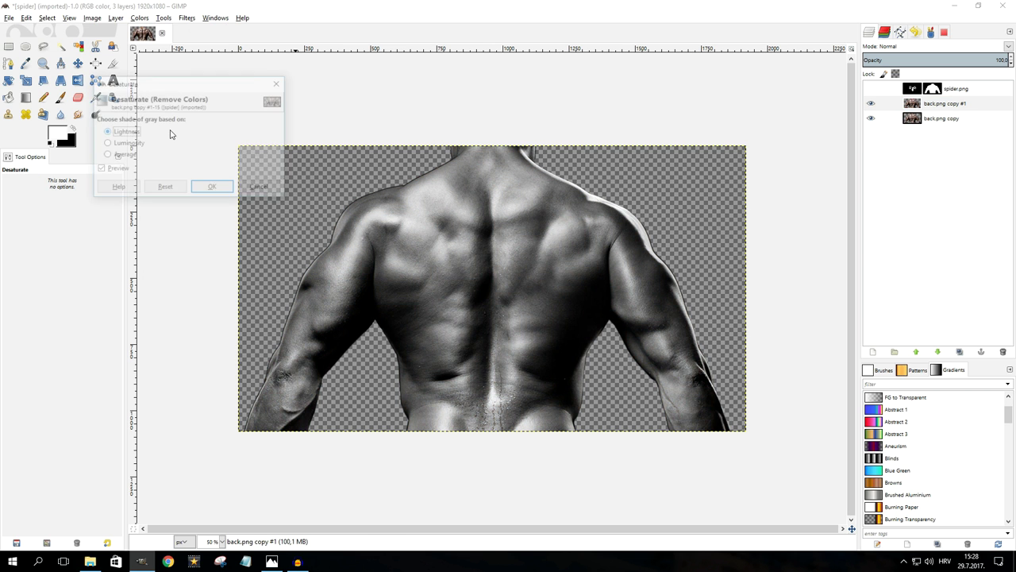
left_click(209, 189)
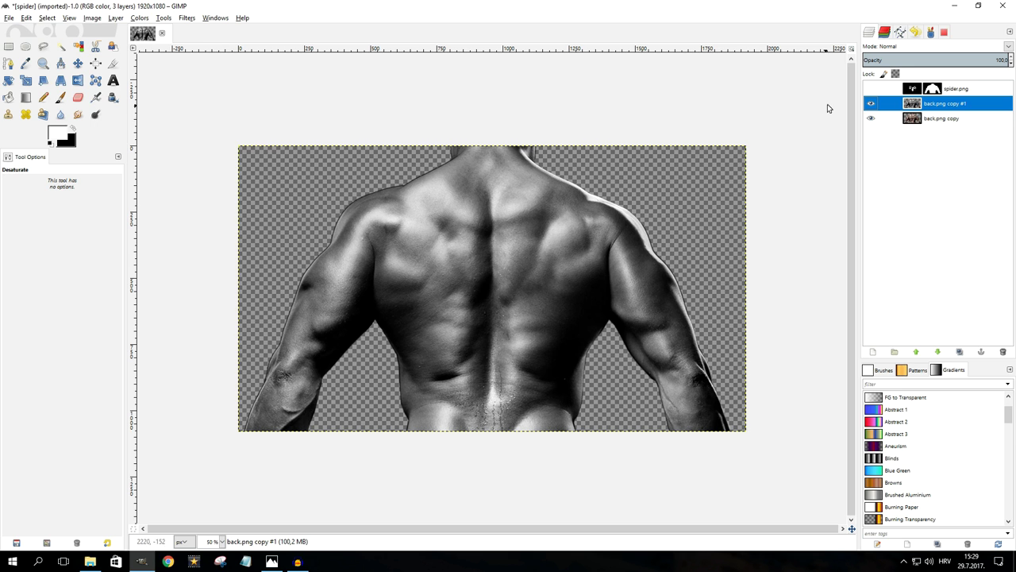
left_click(871, 89)
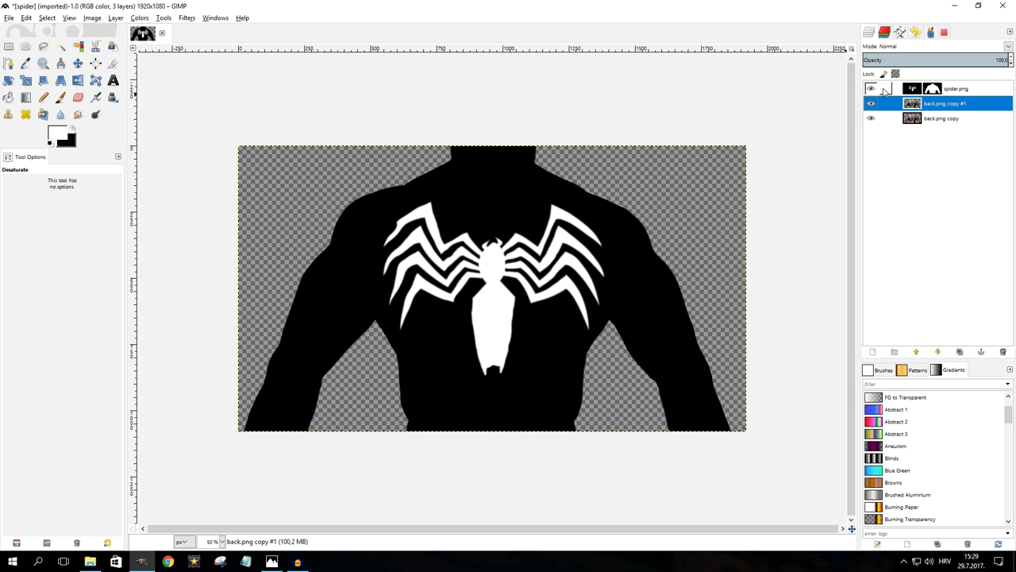
Switch spider.png to Grain merge mode at 70.7 opacity and zoom out to view the whole image
left_click(911, 92)
left_click(931, 91)
left_click(911, 92)
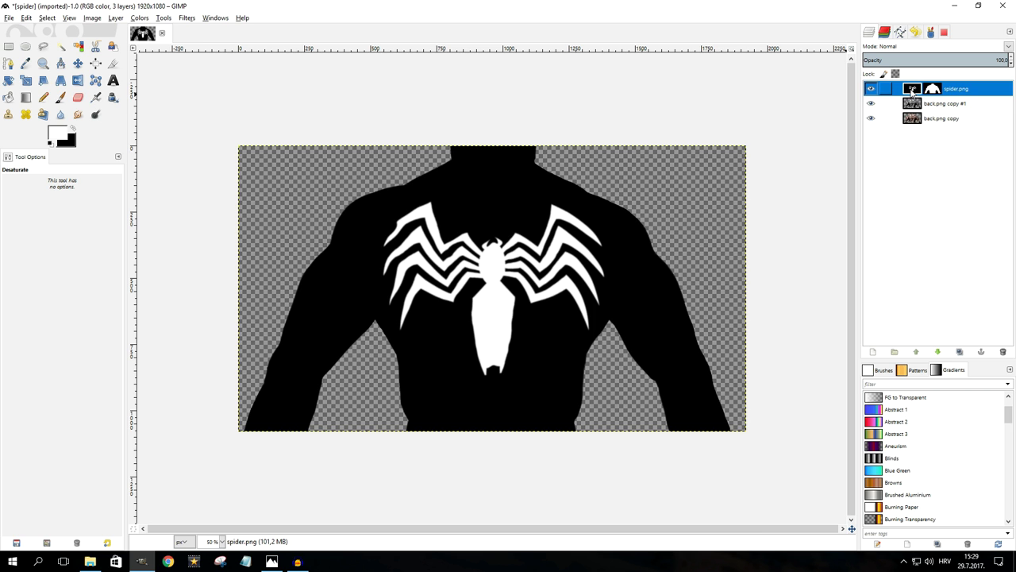
left_click(889, 48)
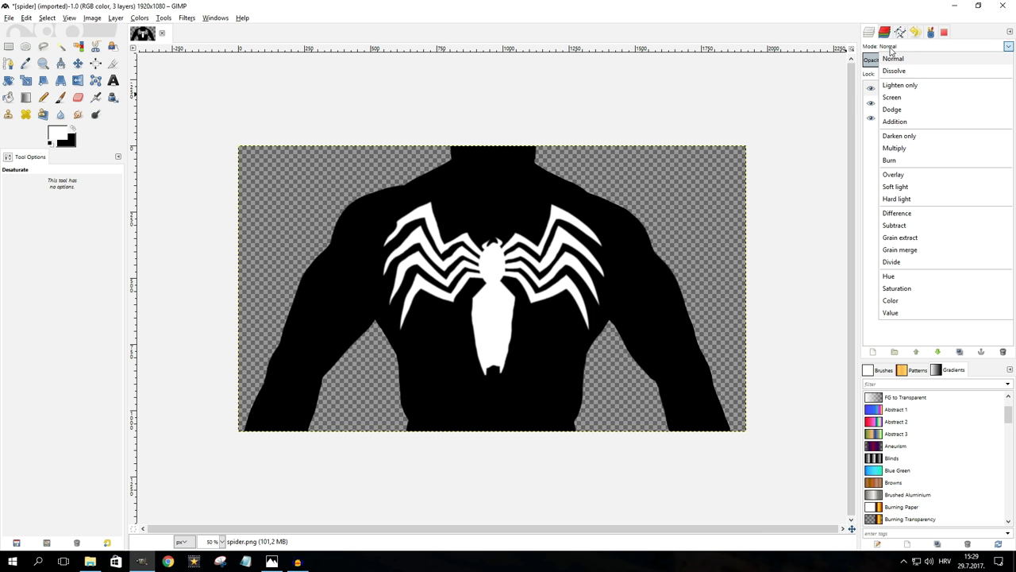
left_click(905, 249)
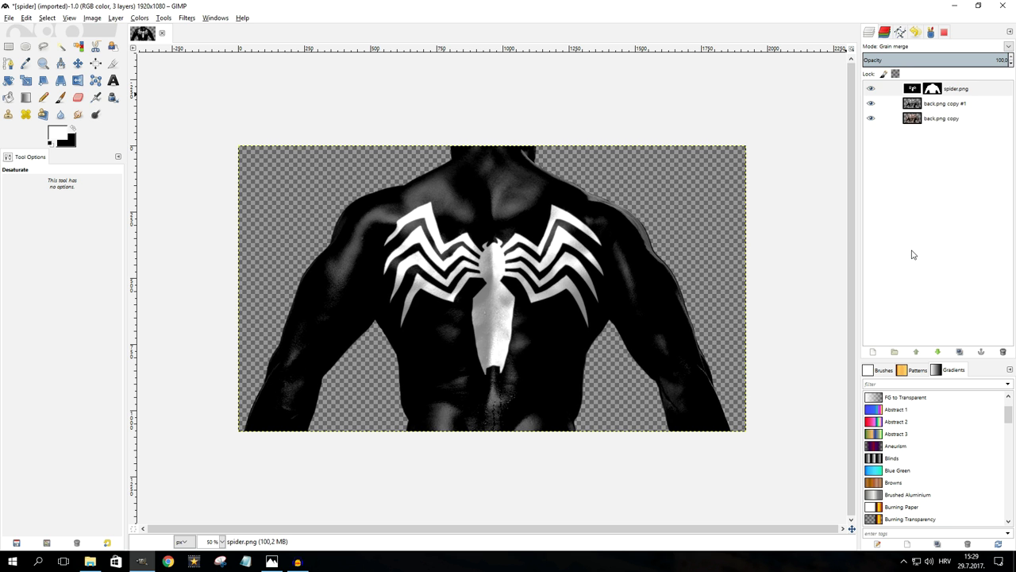
left_click_drag(999, 59, 965, 61)
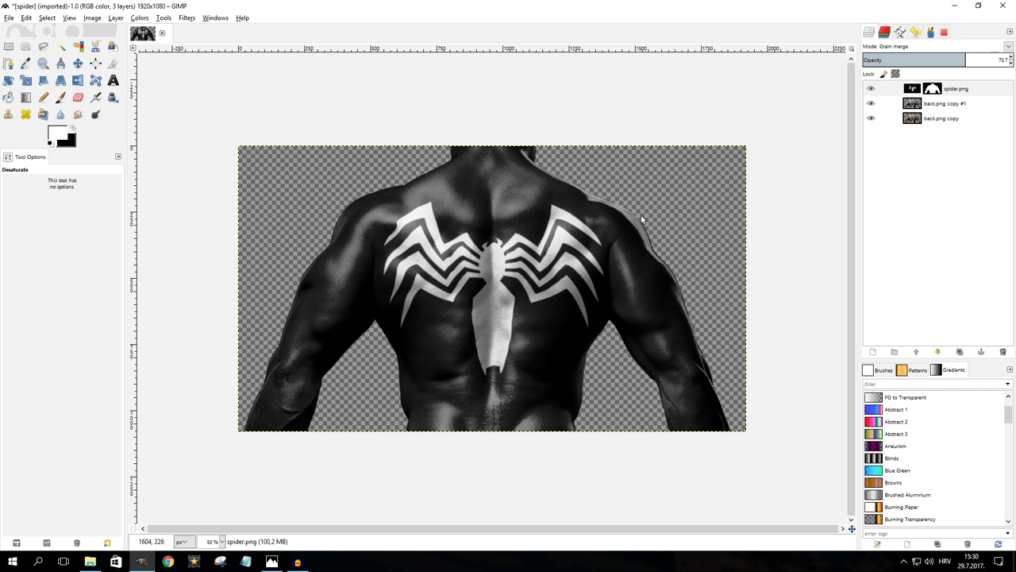
scroll(489, 264, "up", 3)
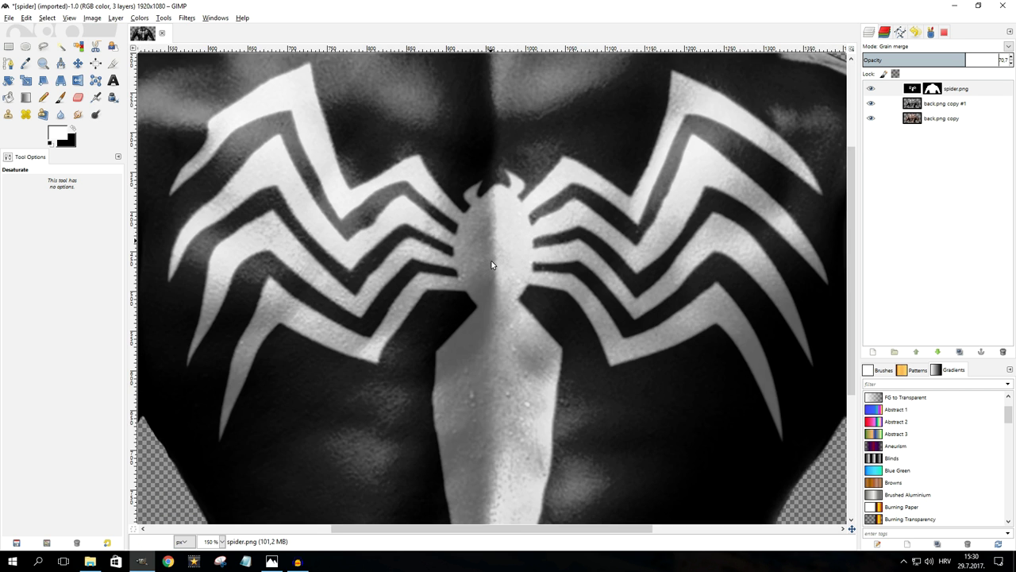
scroll(514, 271, "down", 2)
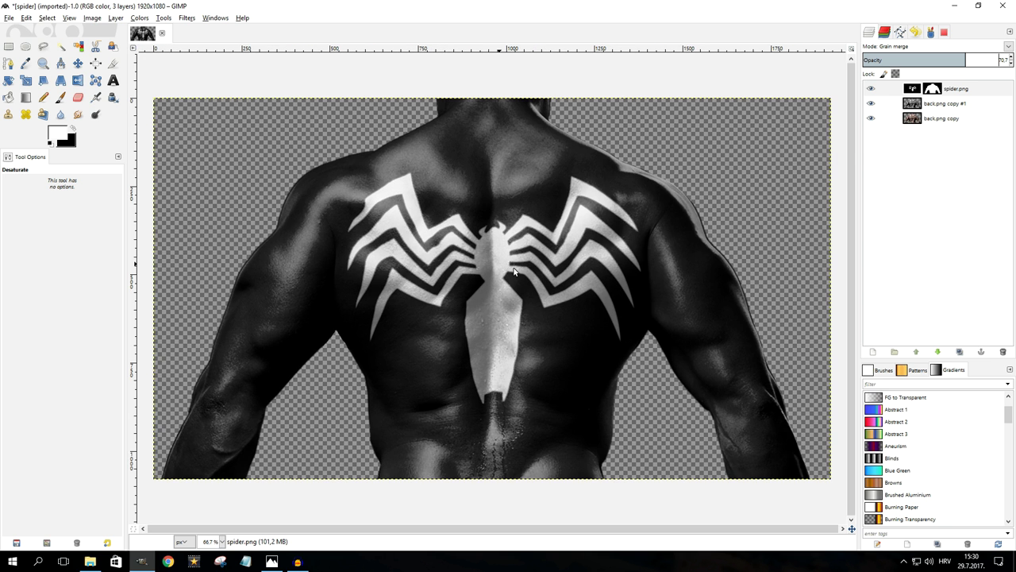
Move back.png copy to the top of the layer stack and set it to Grain merge
left_click(935, 120)
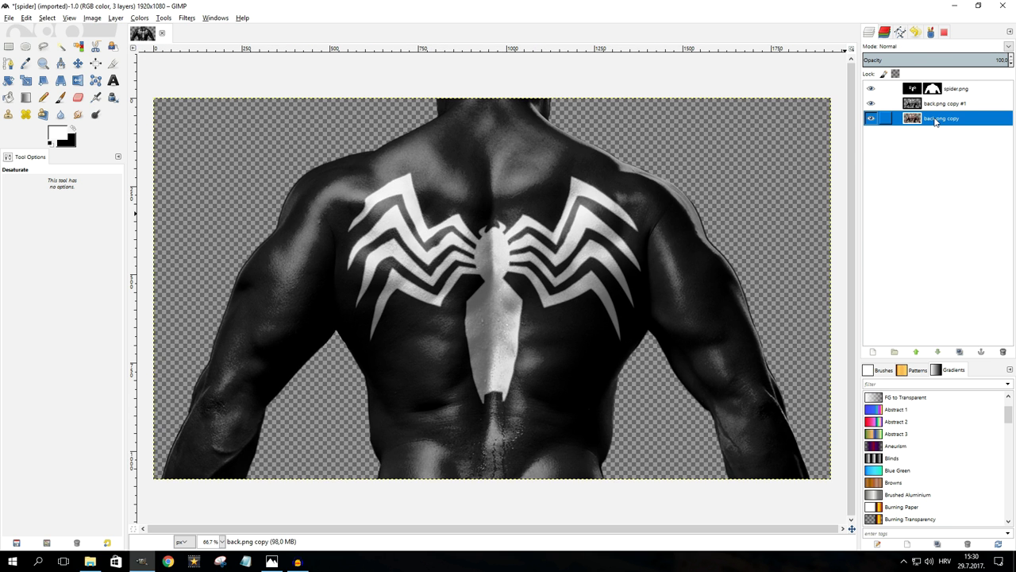
left_click_drag(935, 120, 938, 88)
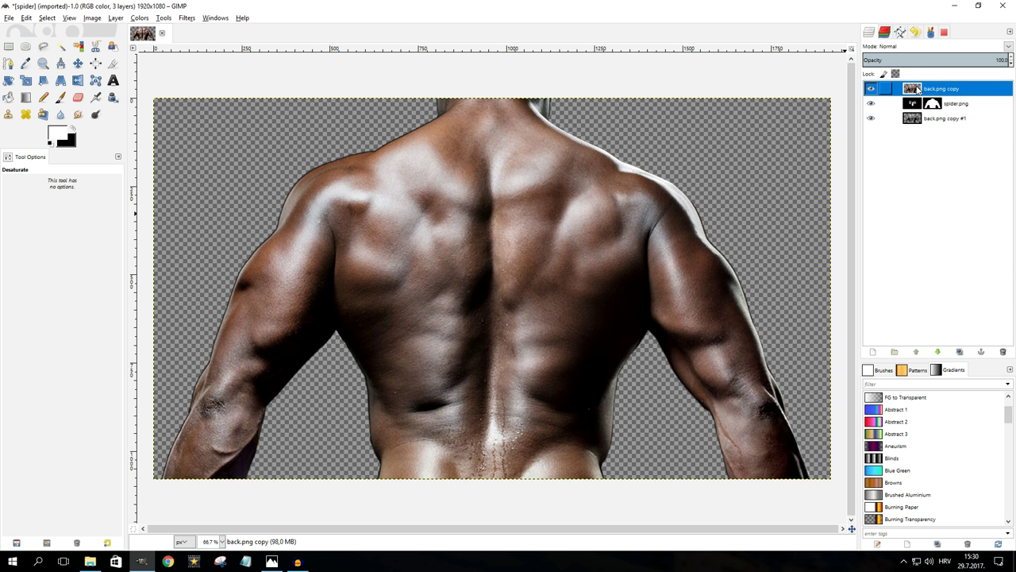
left_click(897, 46)
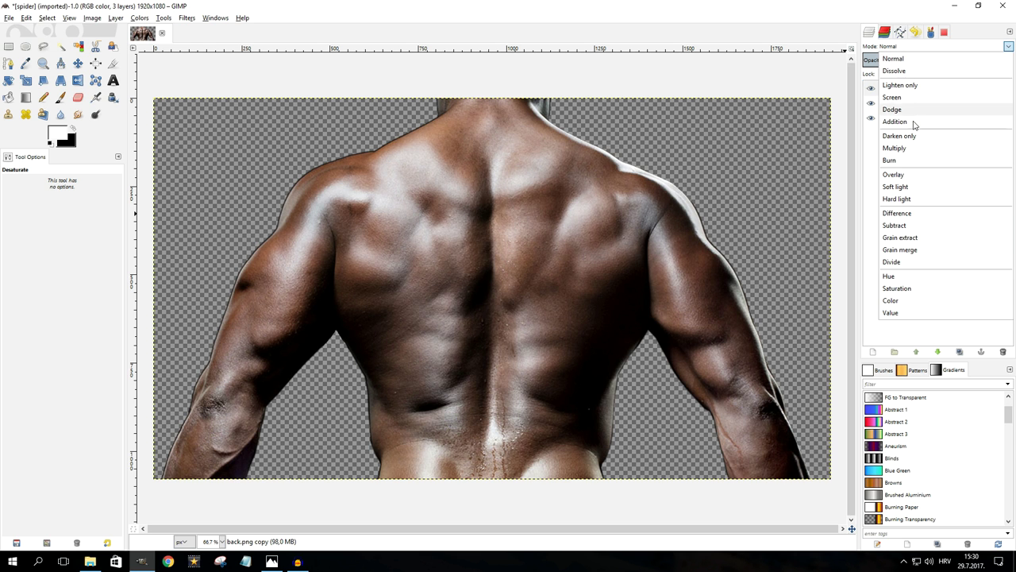
left_click(913, 251)
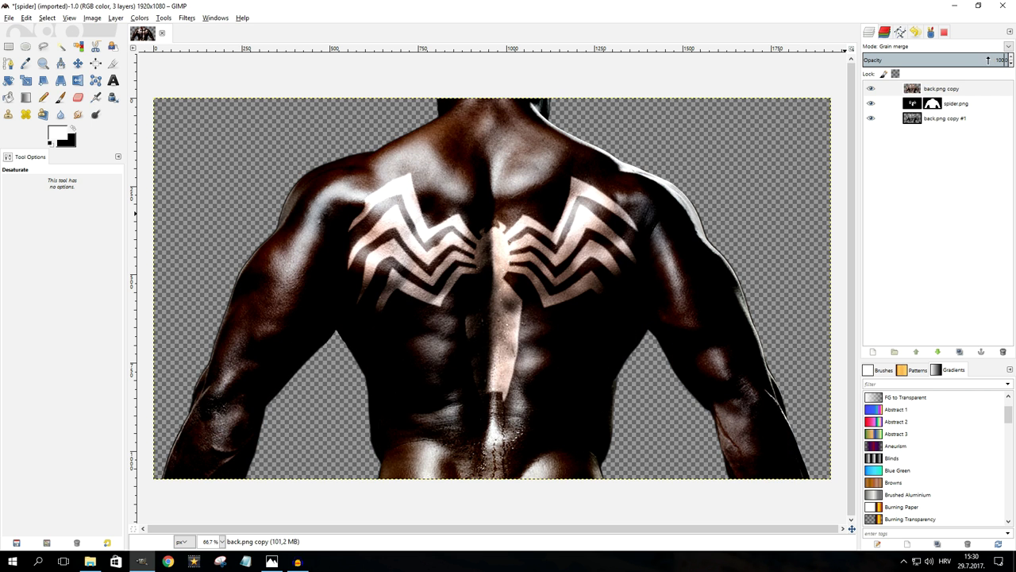
Lower the colour back layer's opacity to about 58.4
left_click(988, 61)
left_click_drag(988, 61, 948, 61)
key("minus")
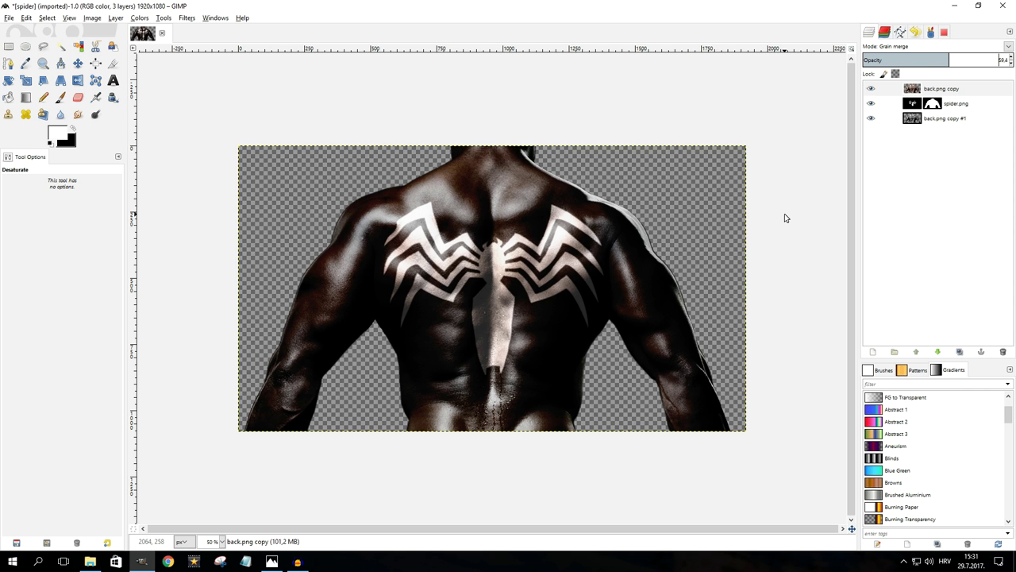
left_click(944, 123)
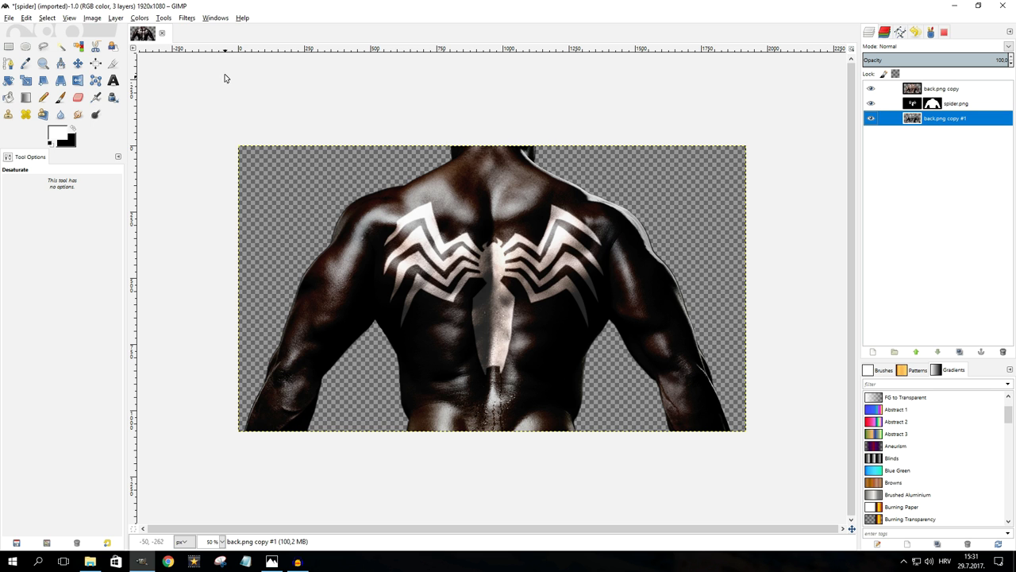
Apply Levels to back.png copy #1 with input black 20, gamma 1.00 and white 236
left_click(147, 19)
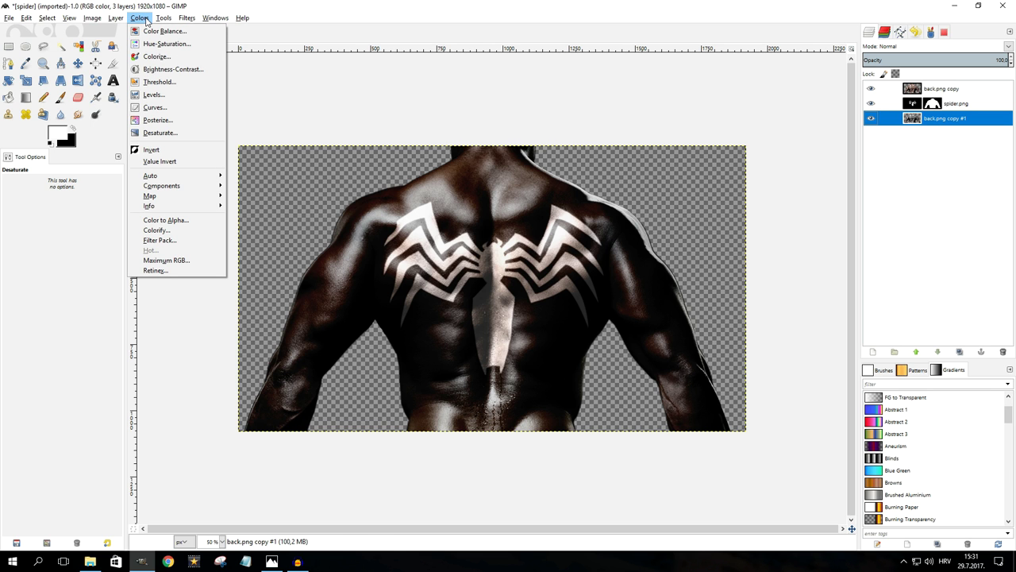
left_click(171, 92)
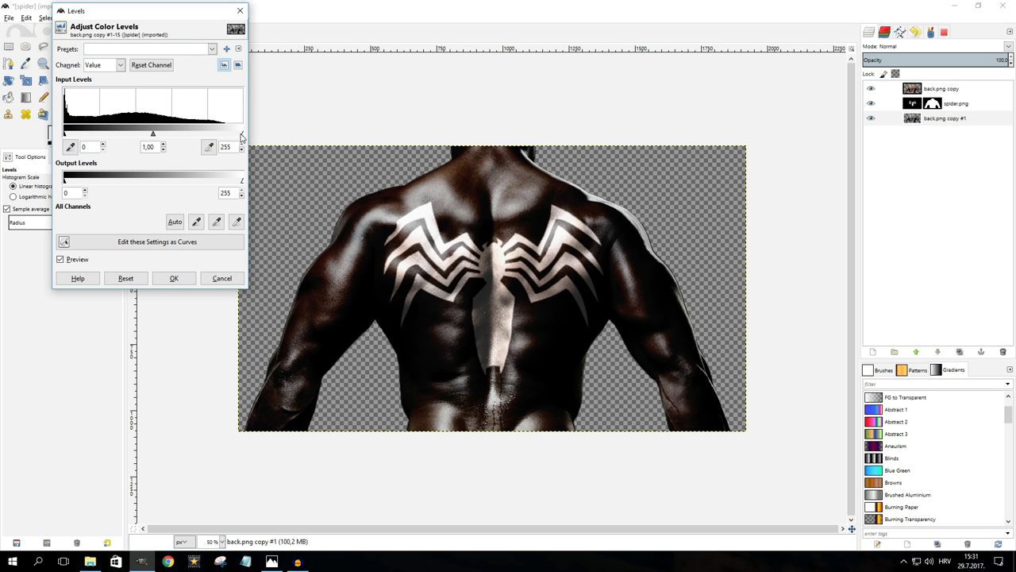
mouse_move(242, 135)
left_mouse_down()
mouse_move(198, 135)
mouse_move(242, 135)
left_mouse_up()
left_click_drag(69, 137, 71, 137)
left_click_drag(242, 134, 229, 135)
left_click_drag(147, 135, 150, 139)
left_click_drag(69, 134, 78, 140)
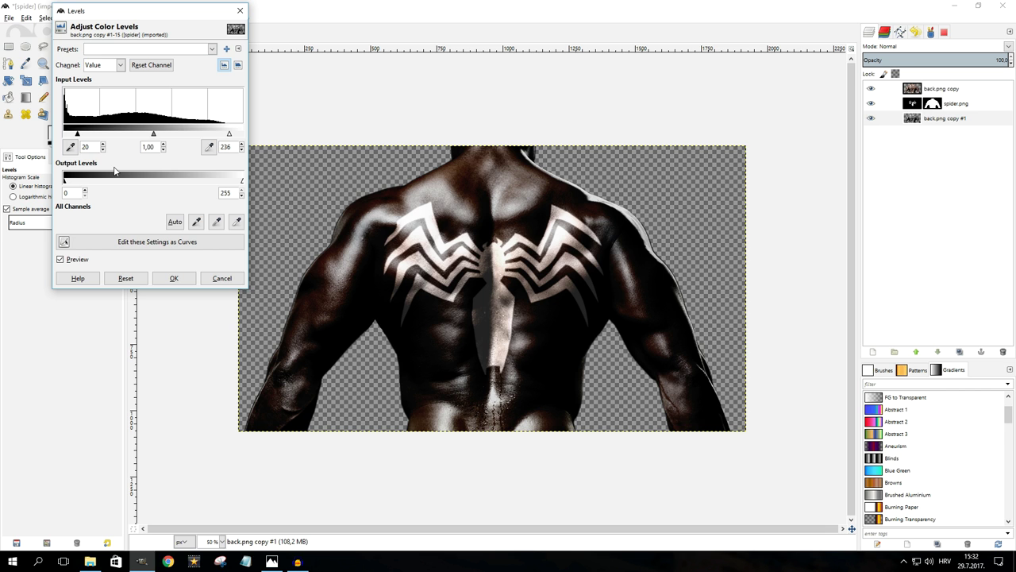
left_click(174, 278)
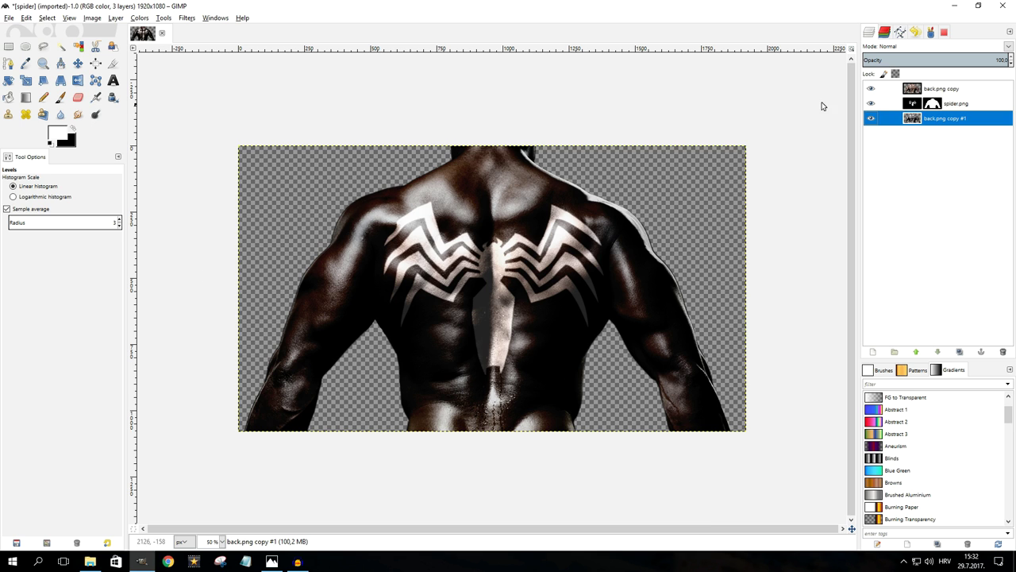
Set back.png copy to 46.7 opacity and spider.png to about 68.8 opacity
left_click(937, 91)
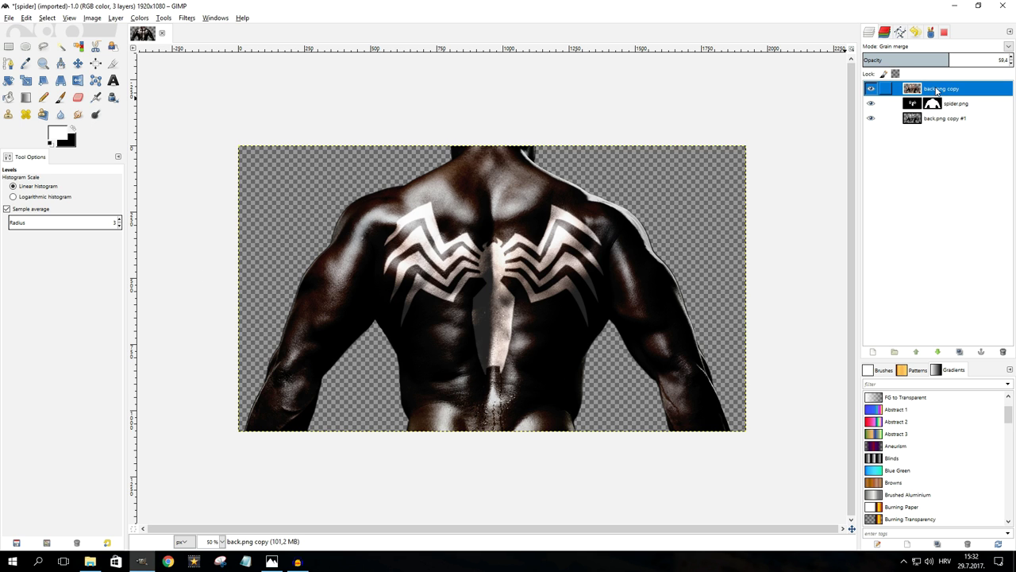
left_click(913, 104)
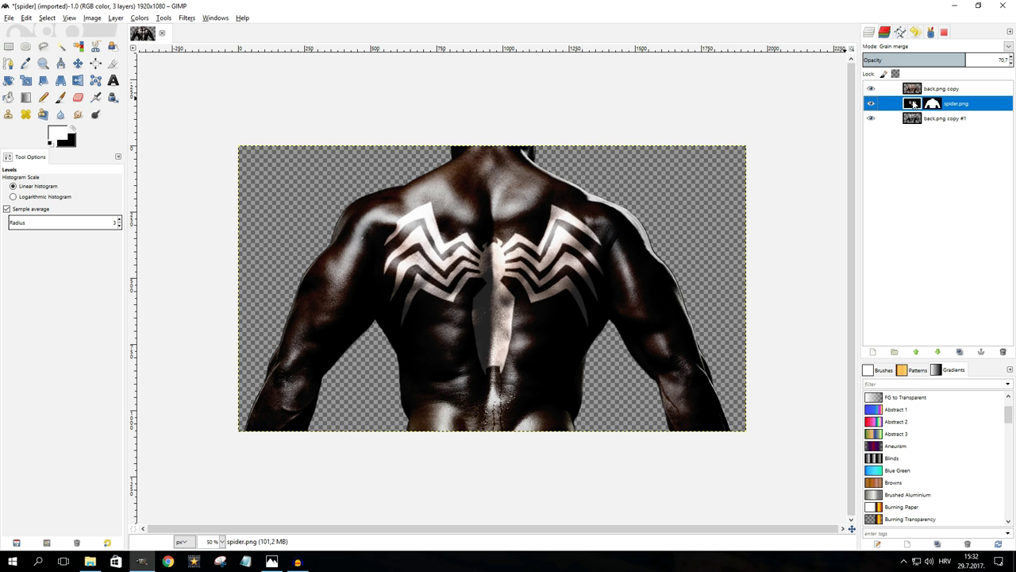
left_click(938, 89)
left_click_drag(950, 61, 931, 61)
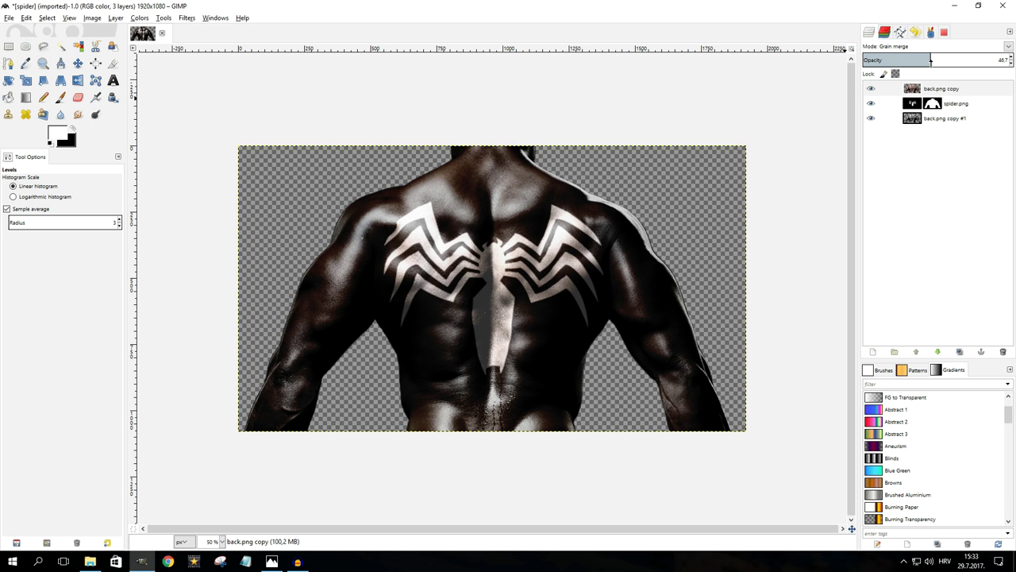
left_click(931, 103)
mouse_move(964, 61)
left_mouse_down()
mouse_move(942, 62)
mouse_move(962, 60)
left_mouse_up()
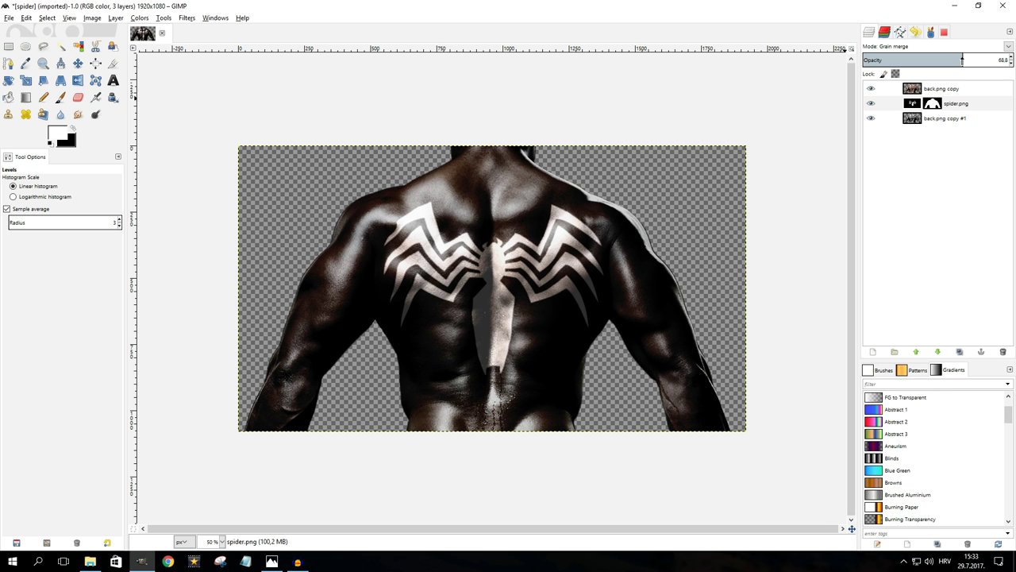
Create a new transparent layer named Layer and move it to the bottom of the stack
left_click(873, 351)
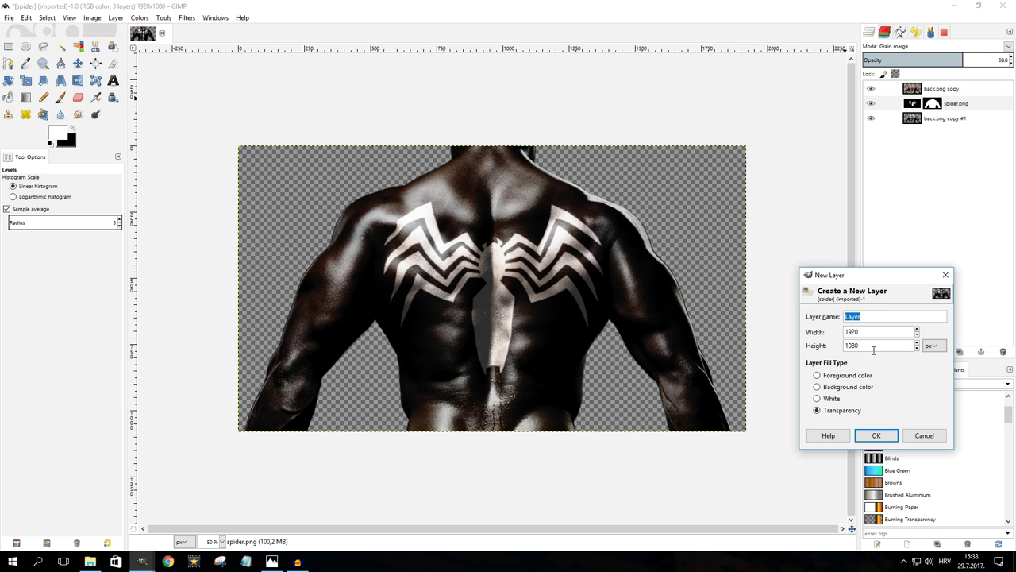
left_click(876, 435)
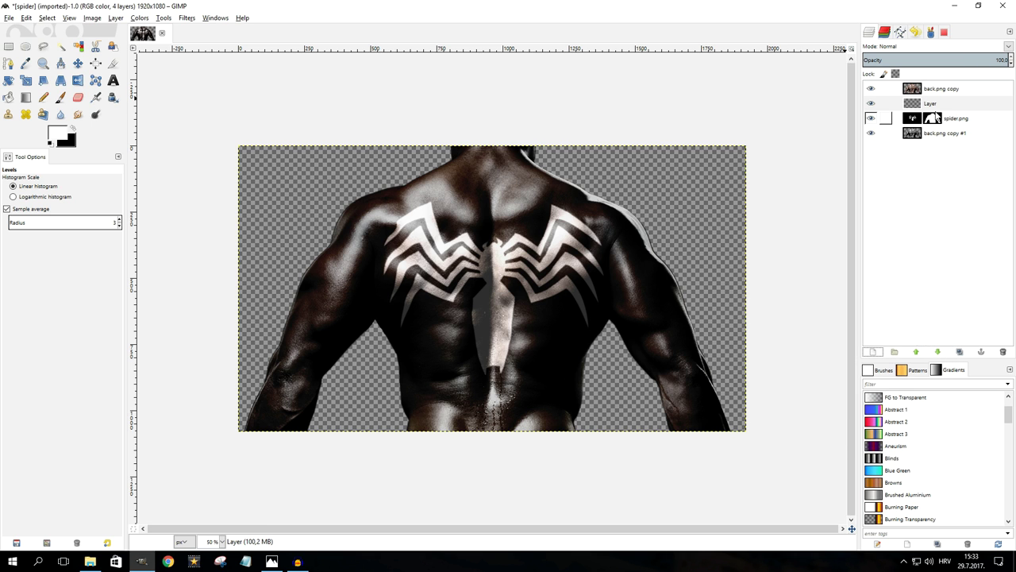
left_click_drag(933, 106, 940, 146)
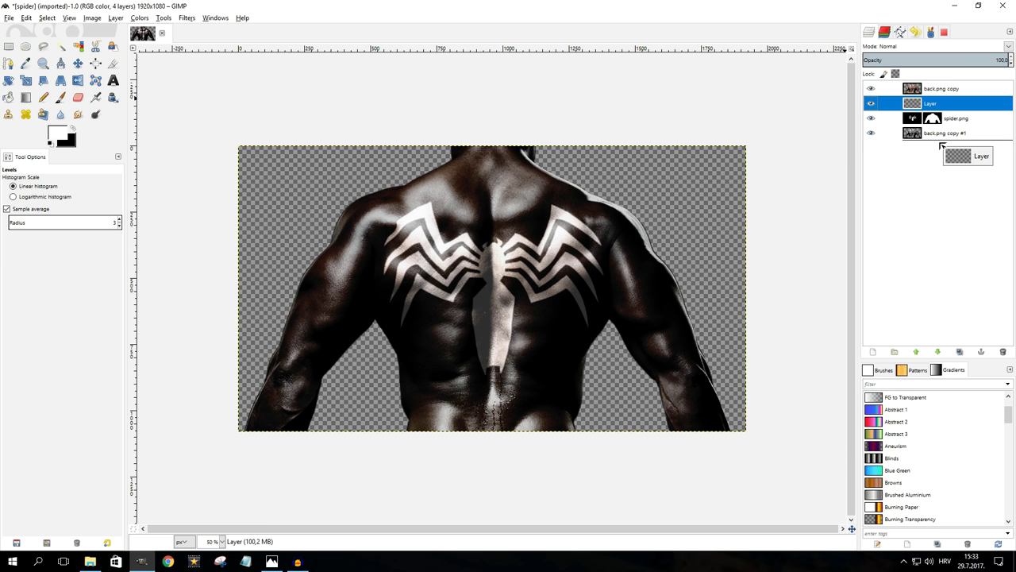
Fill the new bottom layer with white using Bucket Fill
left_click(8, 97)
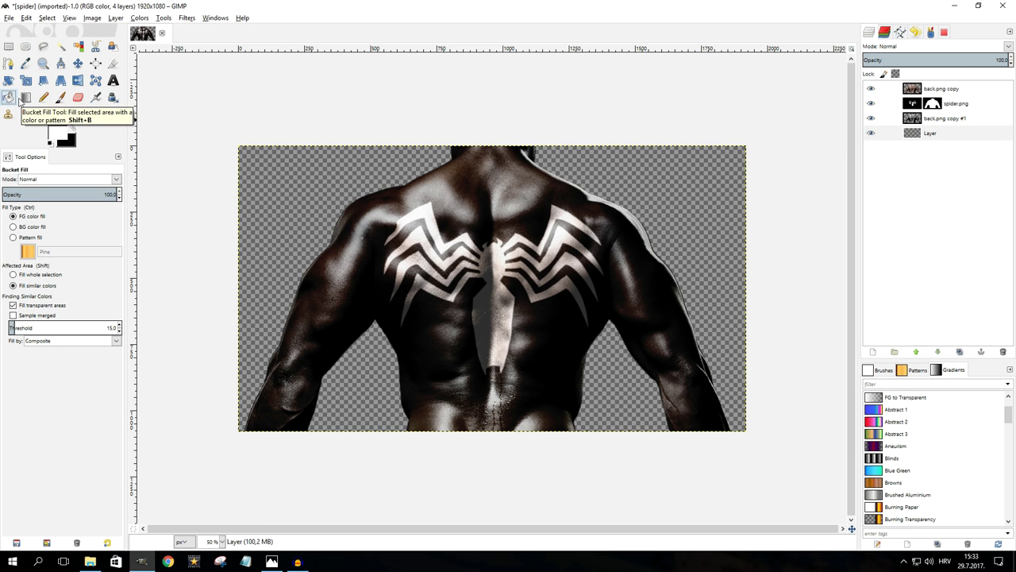
left_click(310, 179)
left_click(879, 133)
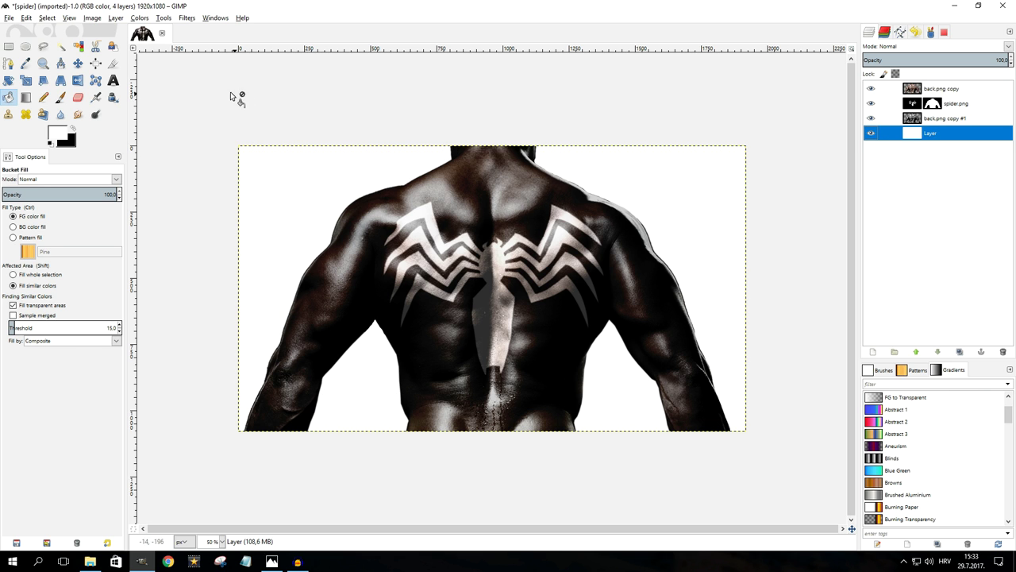
left_click(163, 18)
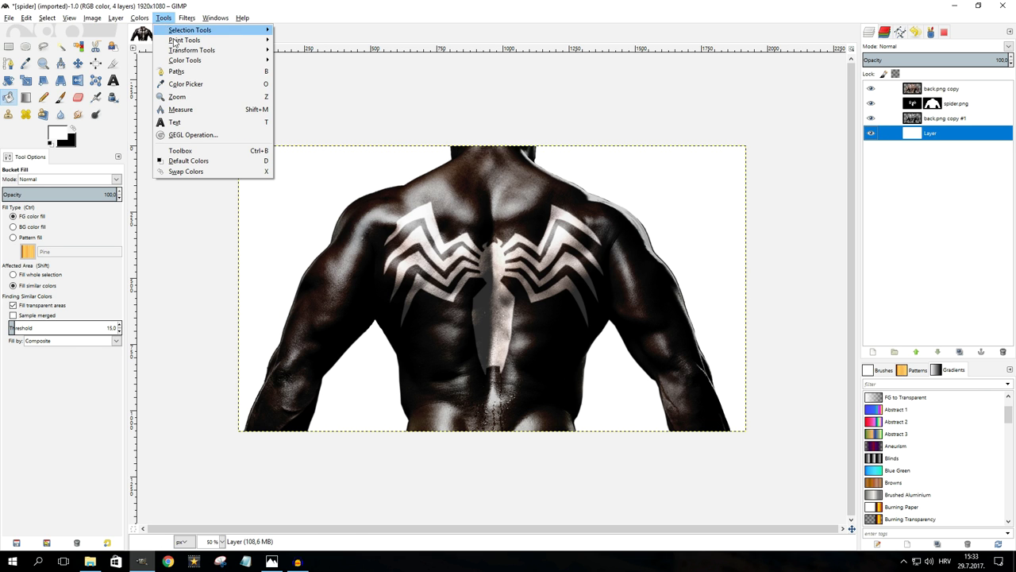
Apply a black GEGL vignette with radius 1.63 and softness 1.00 to the white background layer
left_click(197, 137)
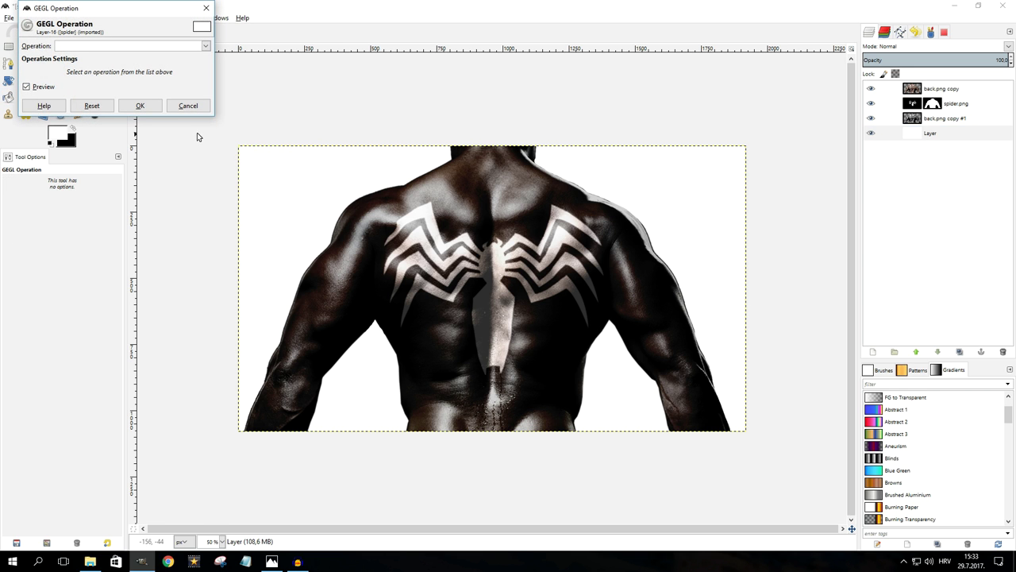
left_click(206, 50)
left_click_drag(207, 70, 203, 120)
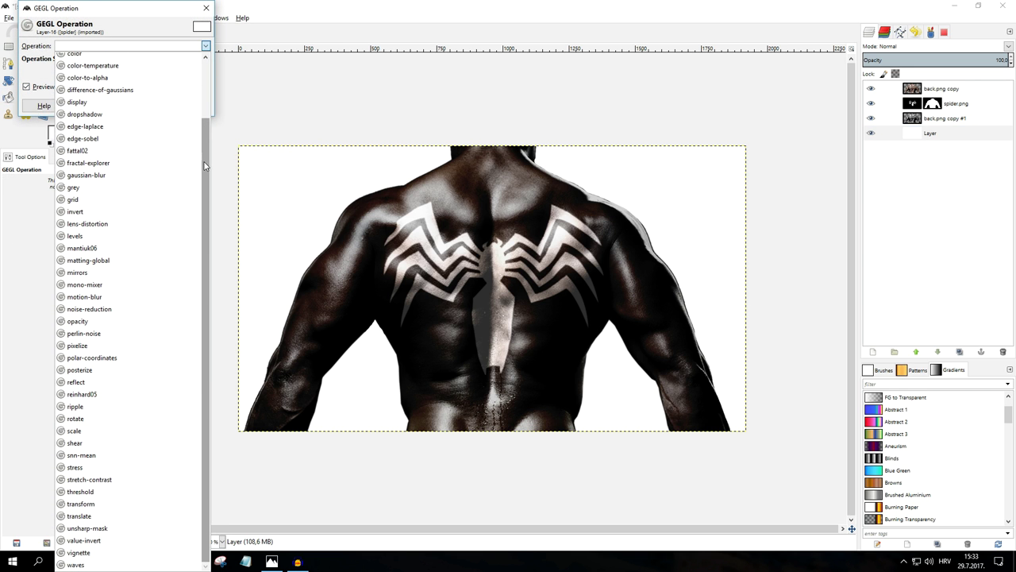
left_click(83, 552)
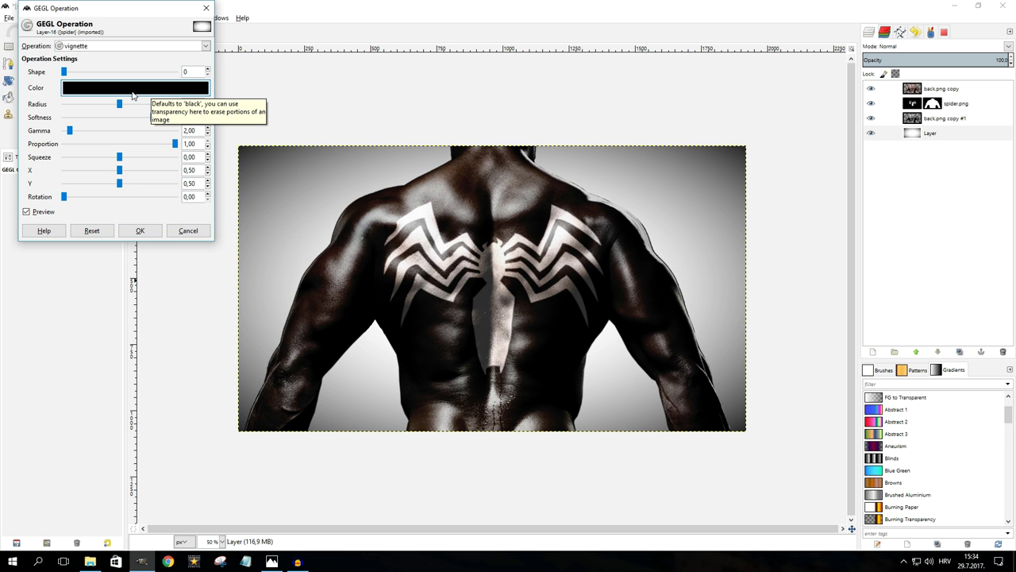
scroll(367, 236, "down", 1)
left_click(123, 104)
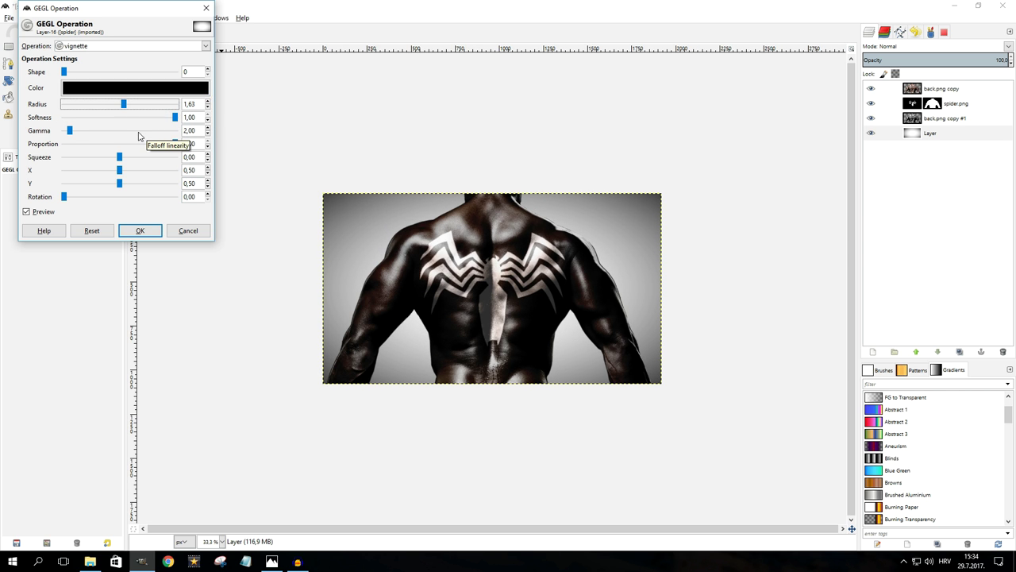
left_click(142, 230)
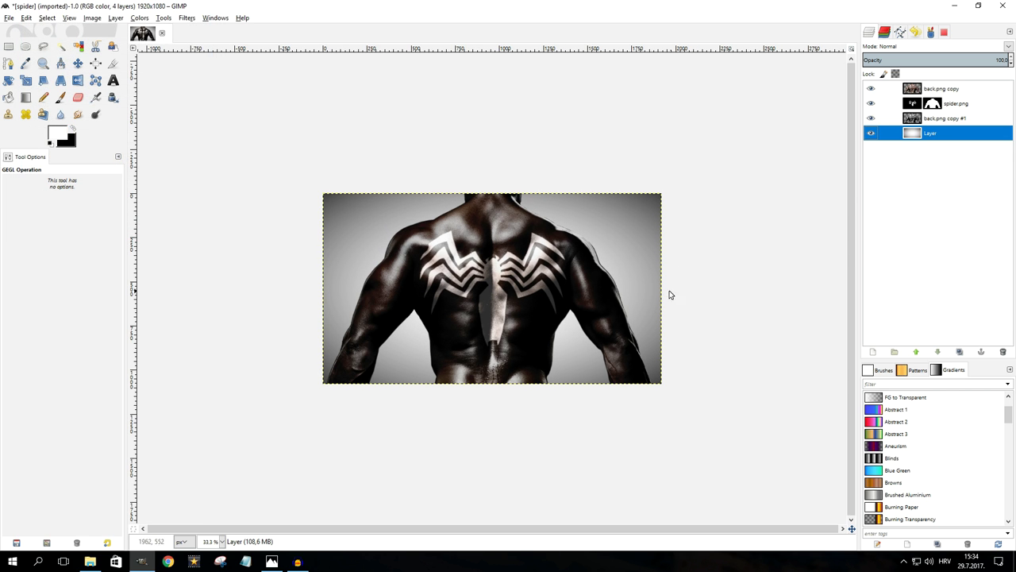